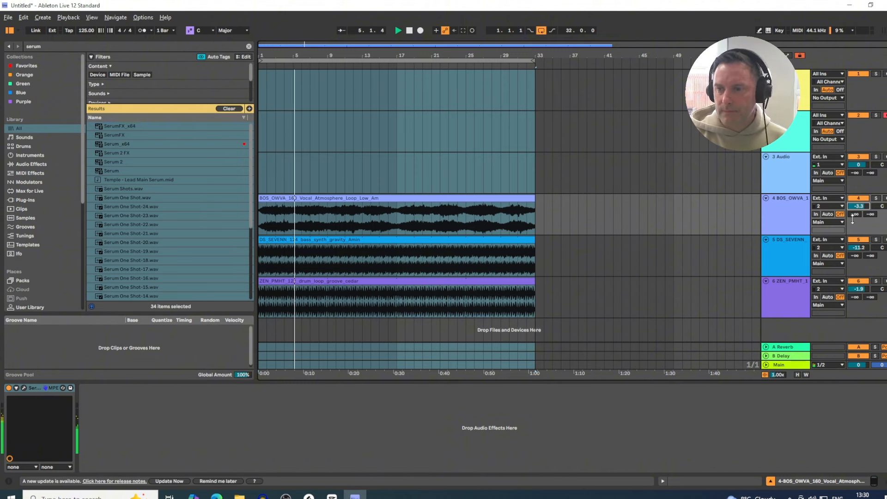
# Step: Set the drum loop track's volume to -2.4 dB and the bass loop track's to -11.9 dB, and solo the vocal atmosphere track
pyautogui.moveTo(859, 289); pyautogui.dragTo(859, 293)
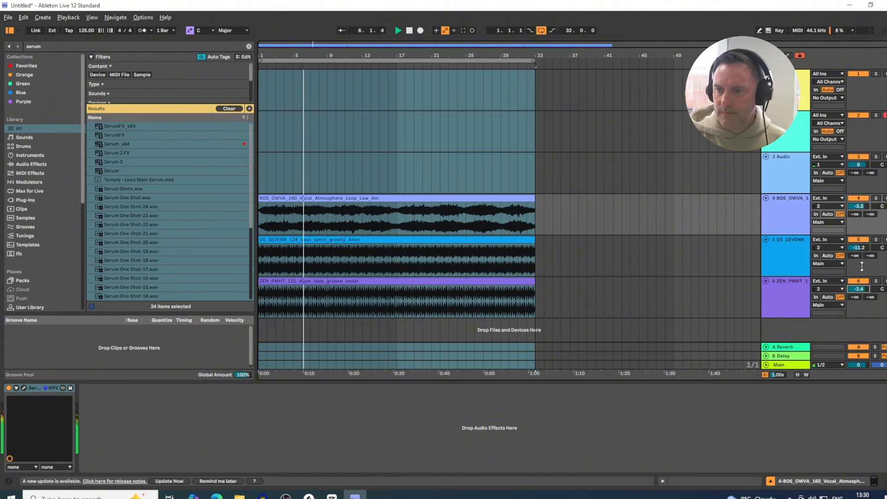
pyautogui.moveTo(859, 247); pyautogui.dragTo(859, 250)
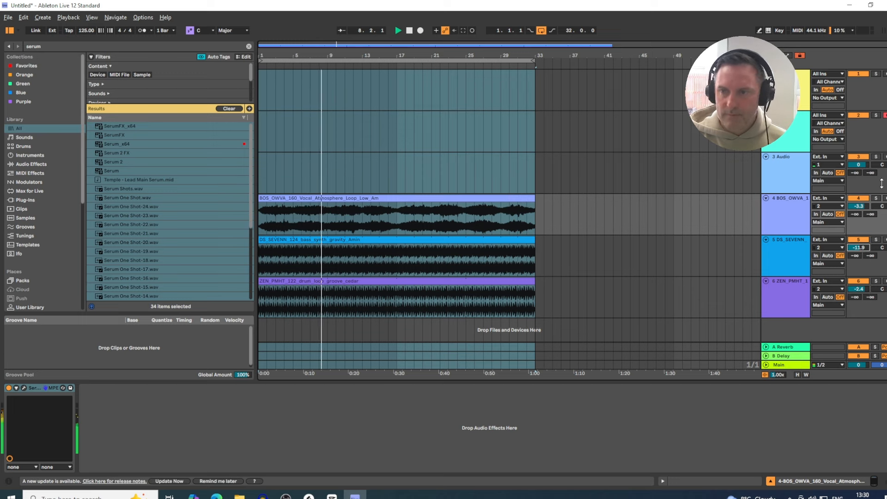
pyautogui.click(876, 198)
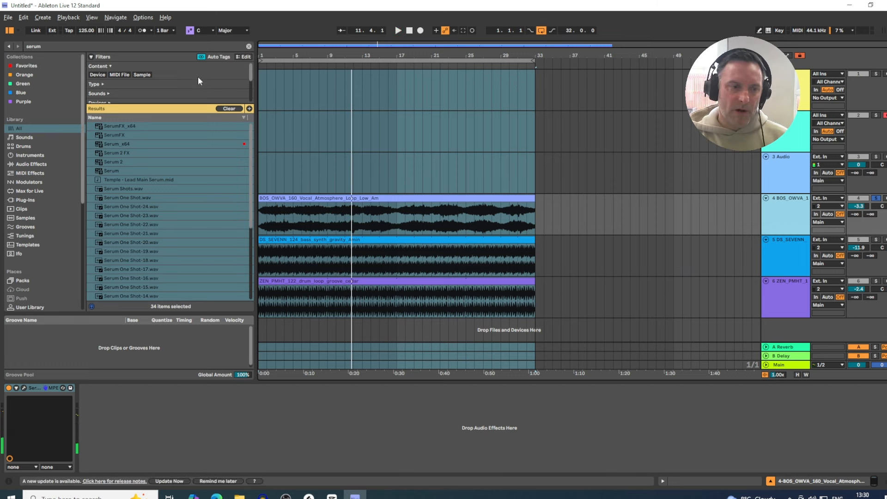
# Step: Delete the Serum device from the selected track's device chain
pyautogui.click(34, 387)
pyautogui.press('Delete')
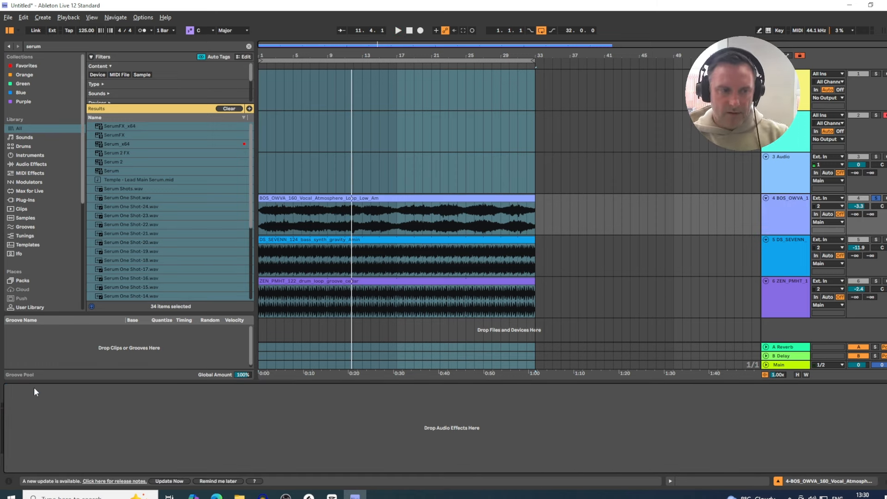
# Step: Select the vocal atmosphere track, toggle its solo and play the arrangement
pyautogui.click(807, 201)
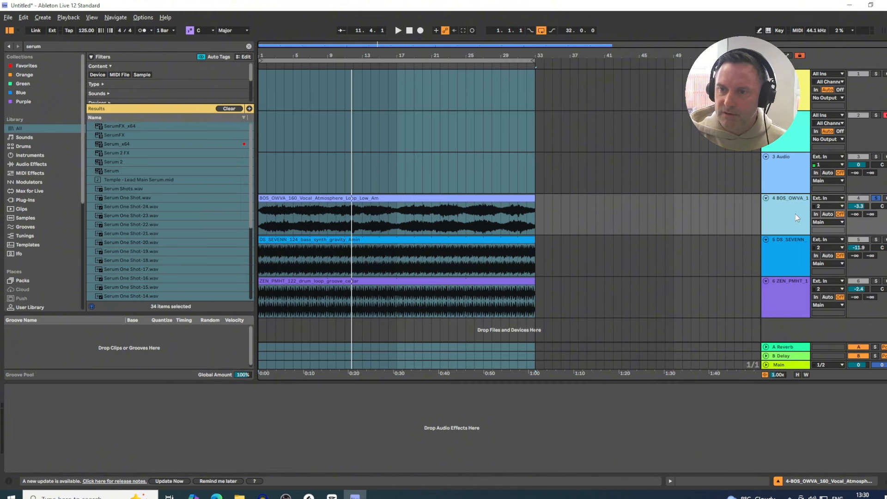
pyautogui.click(876, 199)
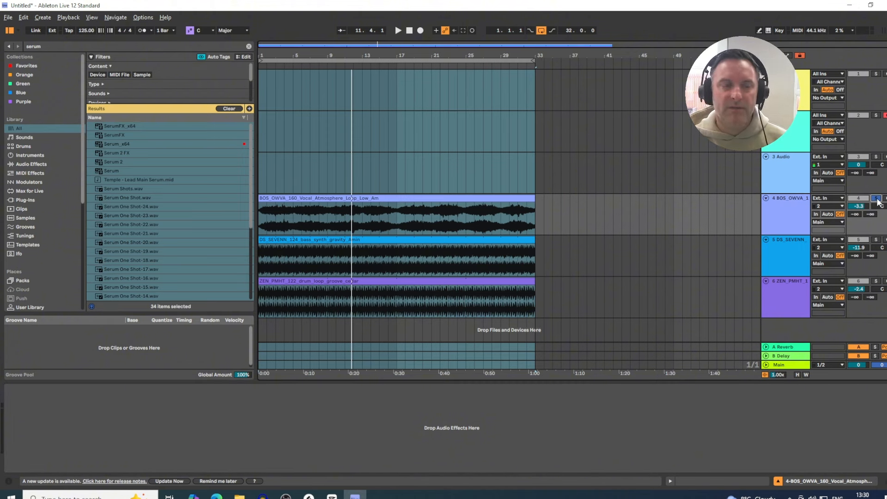
pyautogui.press('space')
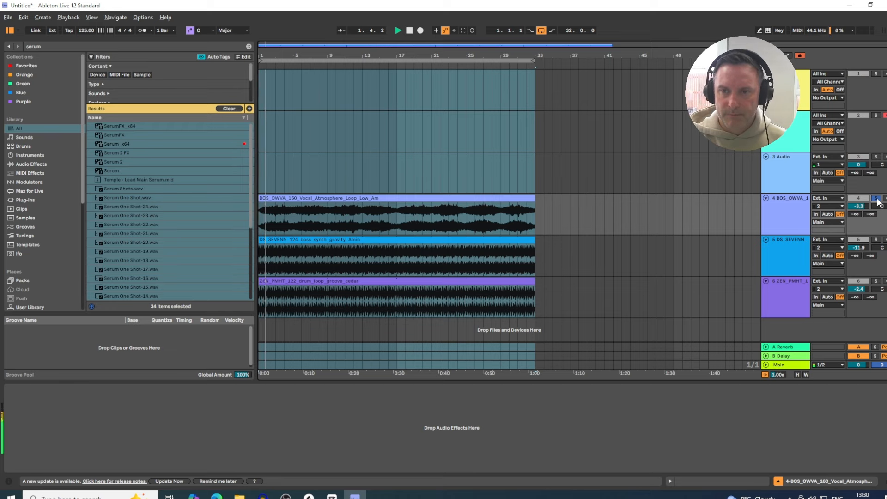
pyautogui.click(795, 208)
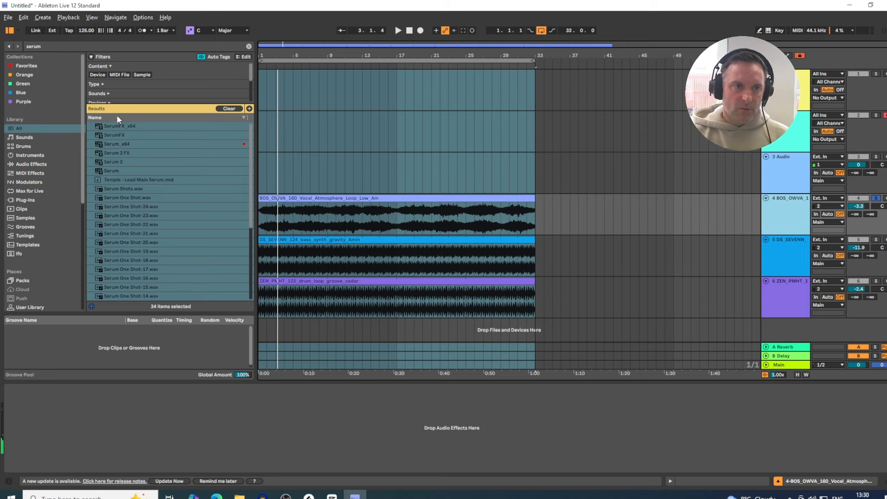
# Step: Load SerumFX from the search results onto the vocal atmosphere track
pyautogui.click(146, 125)
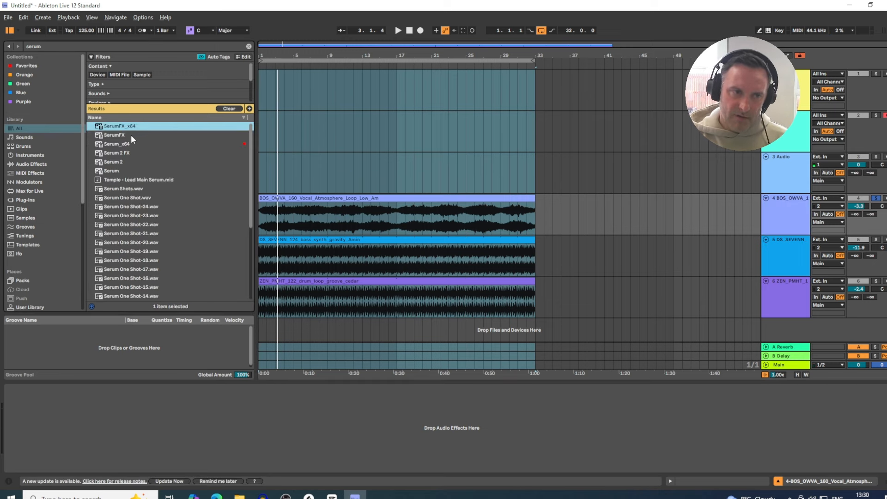
pyautogui.click(126, 134)
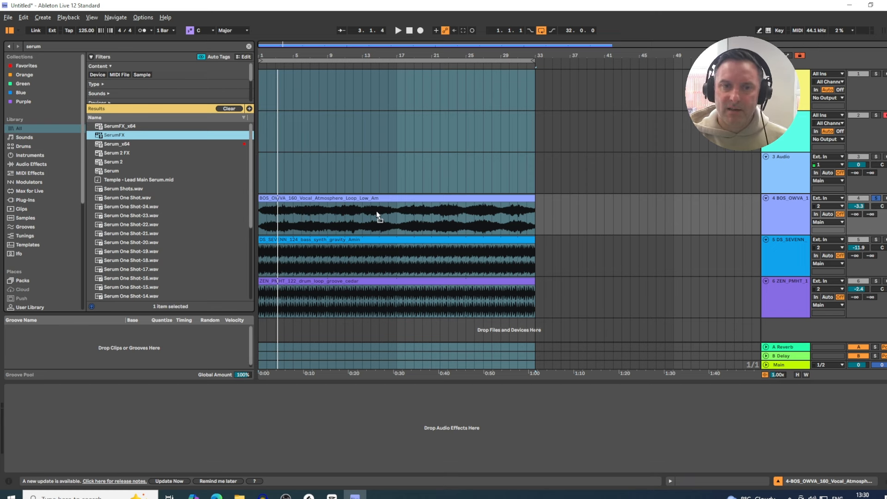
pyautogui.moveTo(376, 211); pyautogui.dragTo(377, 212)
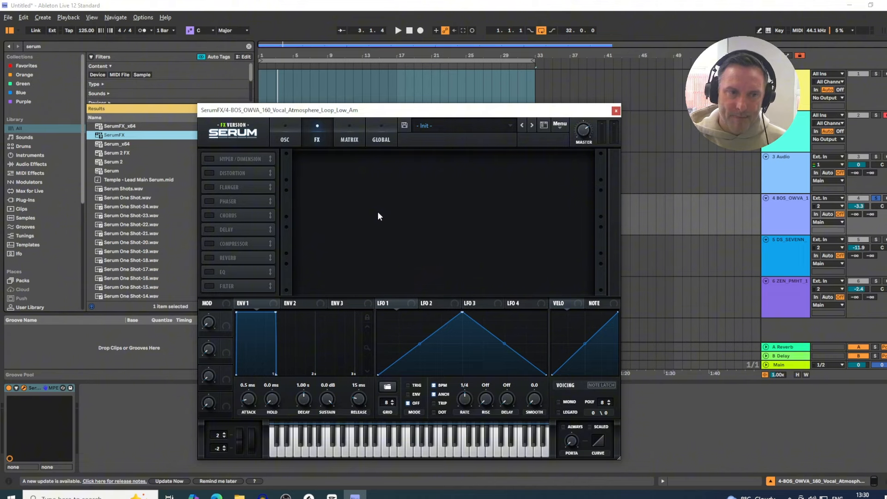
pyautogui.moveTo(324, 110); pyautogui.dragTo(414, 59)
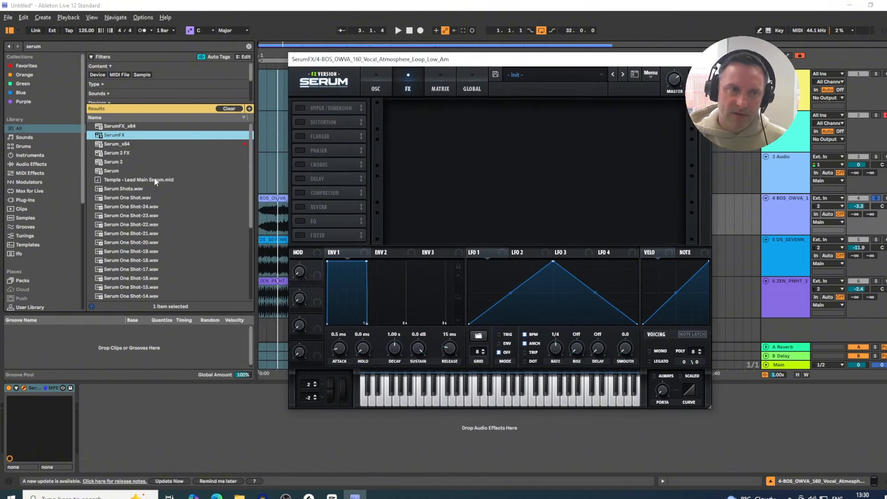
pyautogui.click(116, 144)
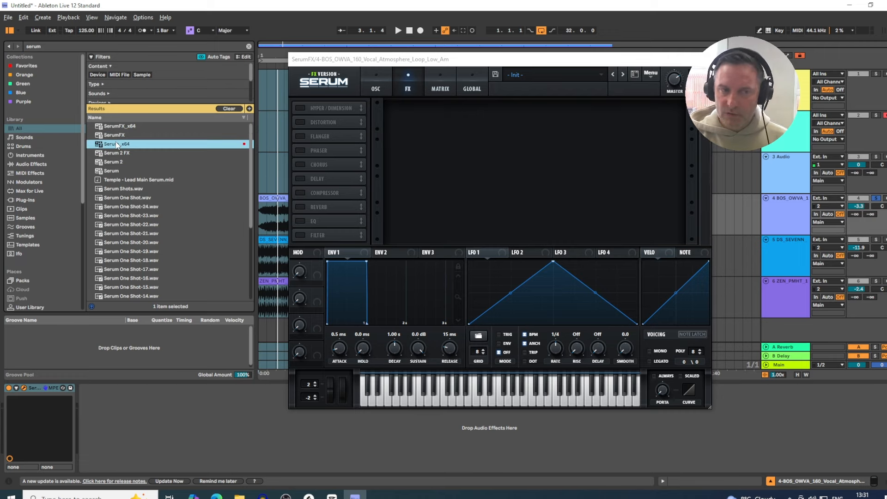
pyautogui.press('Down')
pyautogui.click(121, 137)
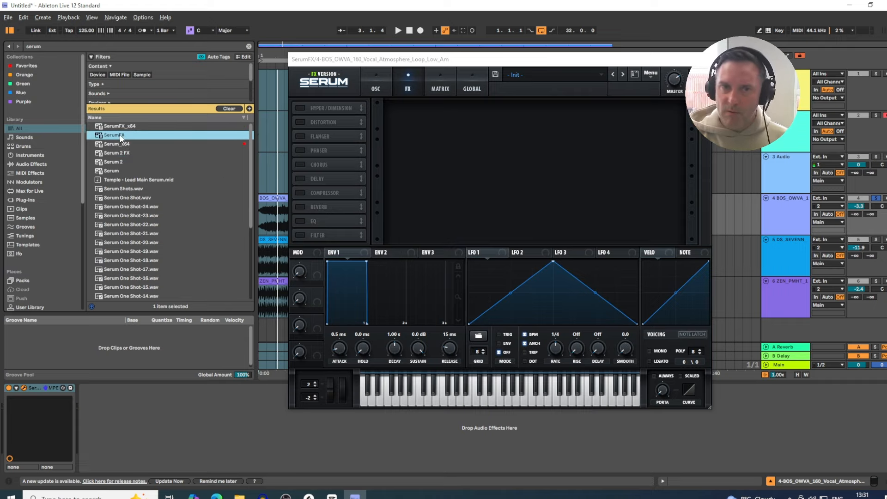
pyautogui.moveTo(481, 62); pyautogui.dragTo(440, 89)
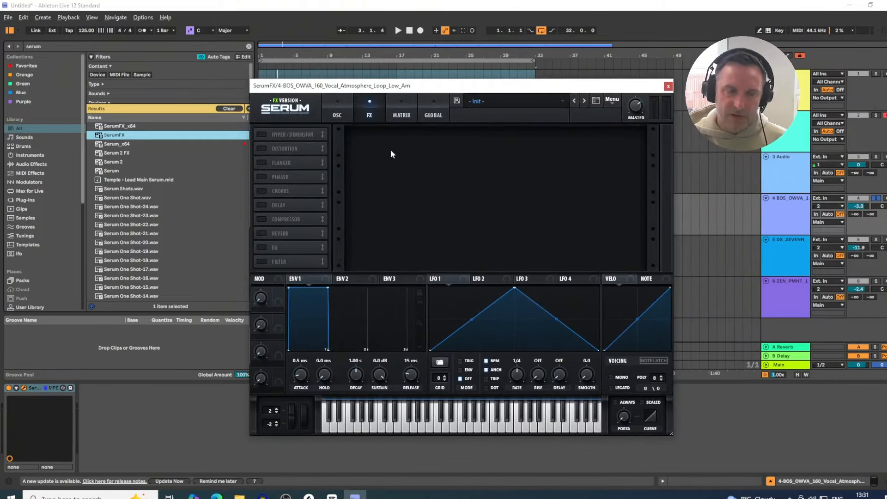
# Step: Close the SerumFX window, reselect the vocal atmosphere track and play the arrangement
pyautogui.click(791, 172)
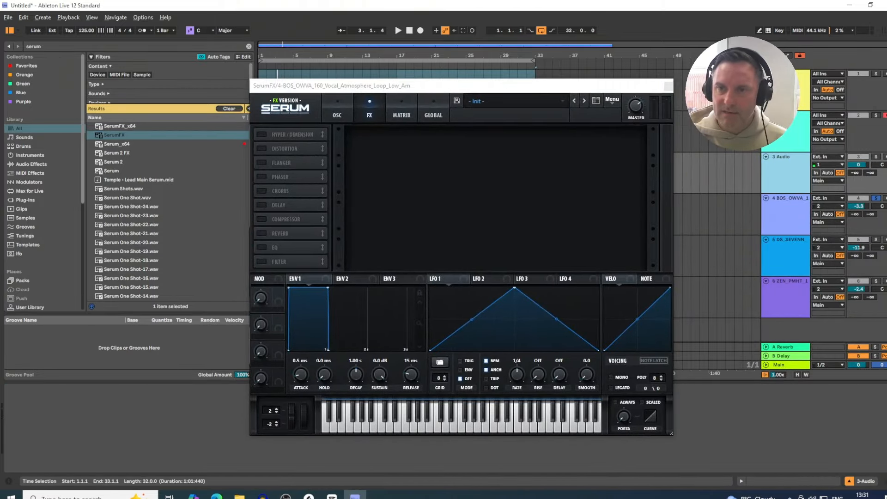
pyautogui.click(668, 86)
pyautogui.click(790, 223)
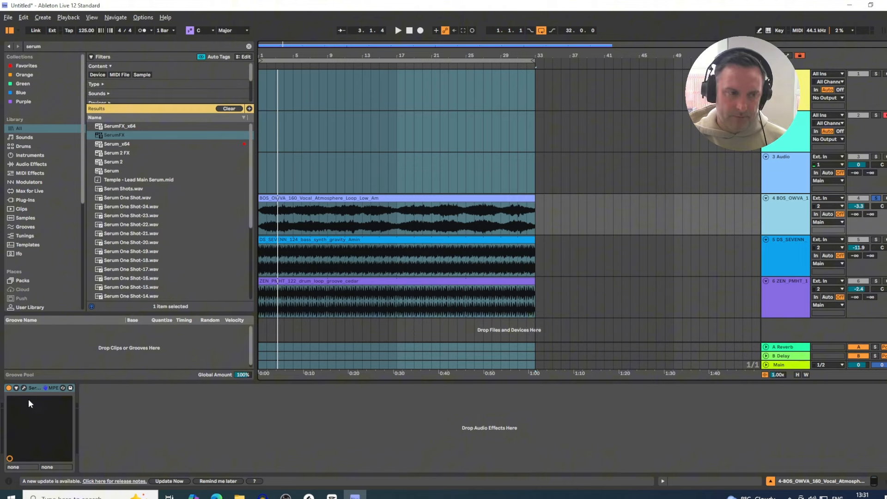
pyautogui.click(416, 249)
pyautogui.press('space')
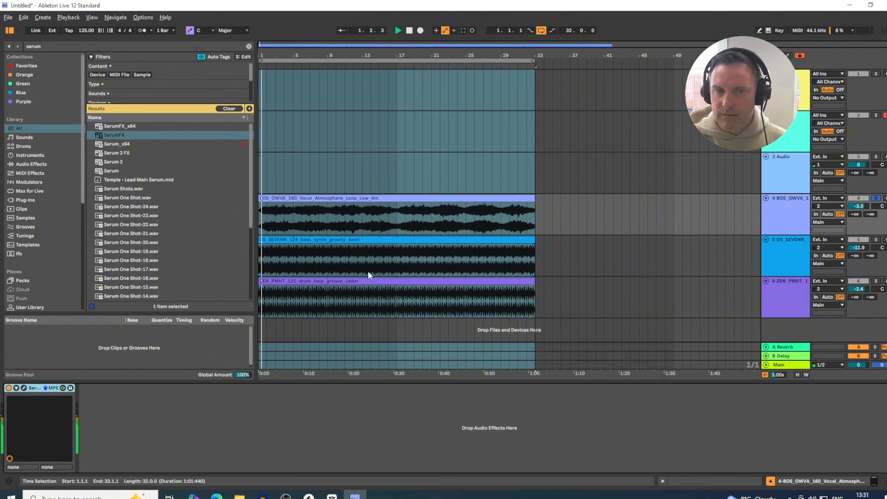
# Step: Open the SerumFX editor and enable the Noise oscillator with Audio In as its source
pyautogui.click(24, 387)
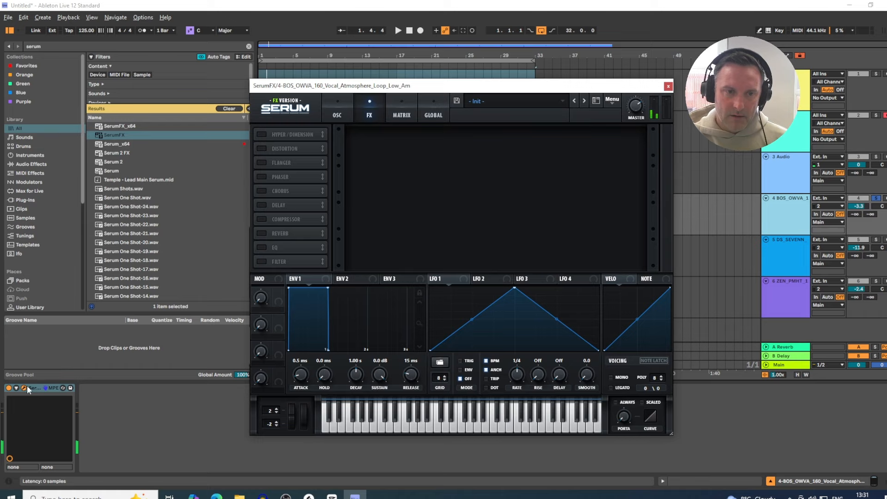
pyautogui.click(329, 106)
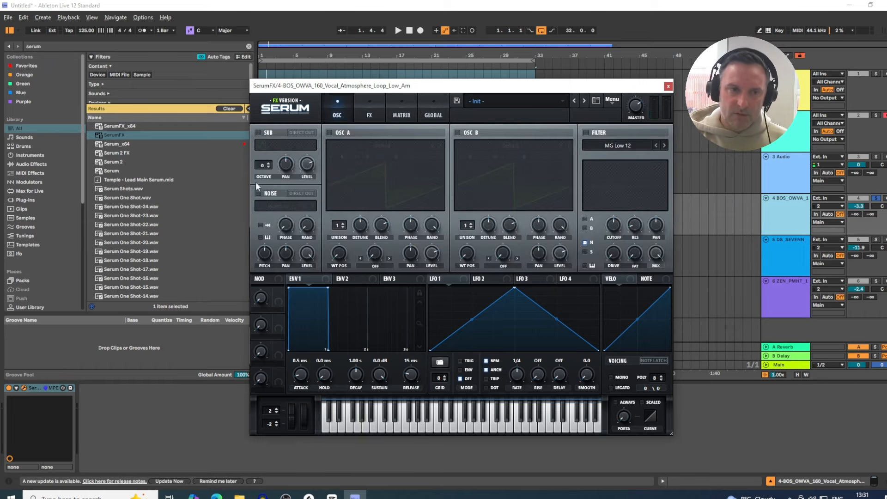
pyautogui.click(258, 193)
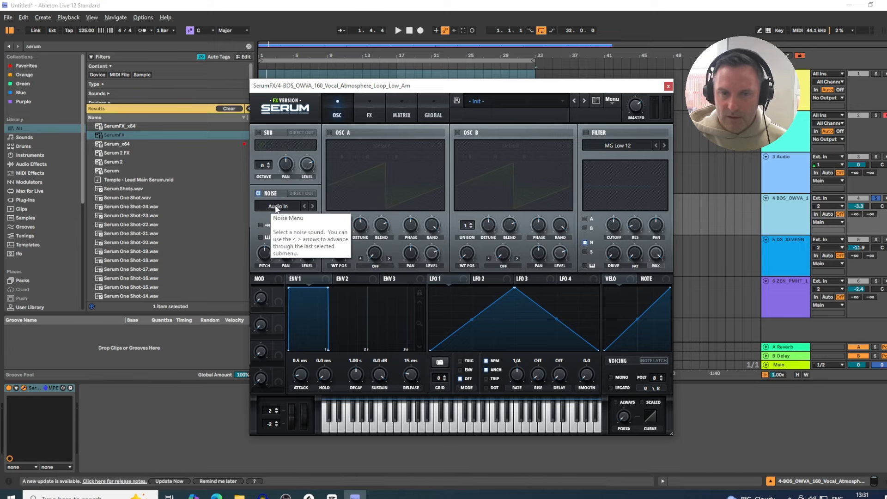
# Step: Turn on Note Latch and play the arrangement to hear the vocal through SerumFX
pyautogui.press('space')
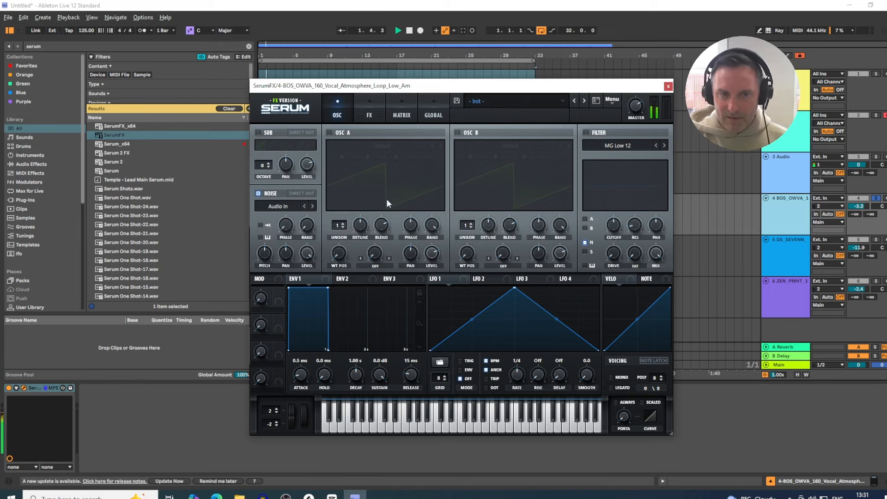
pyautogui.press('space')
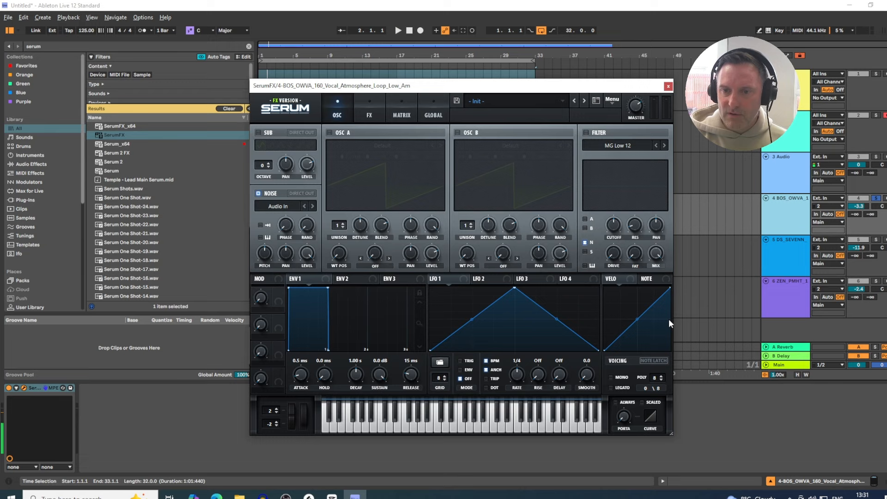
pyautogui.click(653, 360)
pyautogui.press('space')
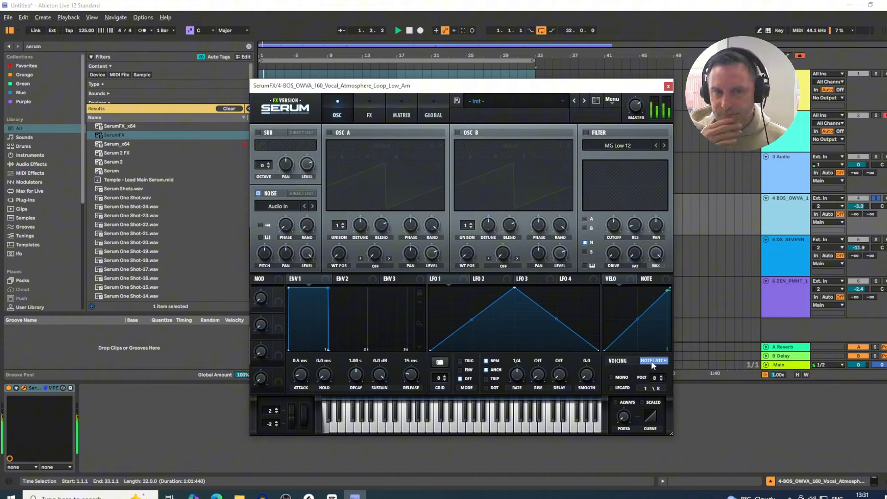
pyautogui.press('space')
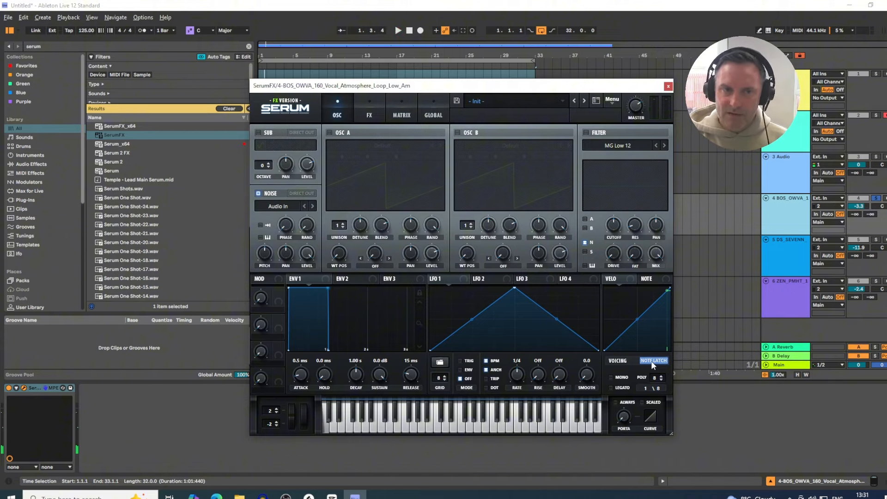
# Step: Reshape LFO 1 into a descending ramp by moving its peak point to the start
pyautogui.moveTo(498, 88); pyautogui.dragTo(514, 78)
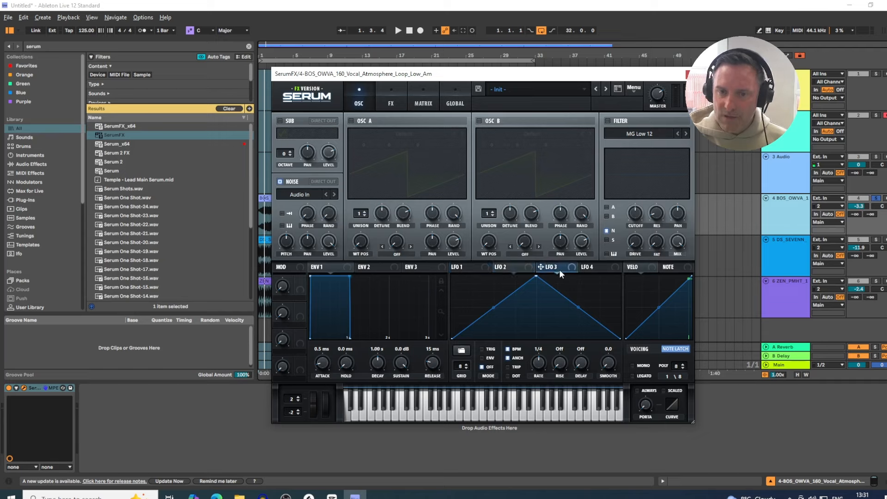
pyautogui.click(456, 268)
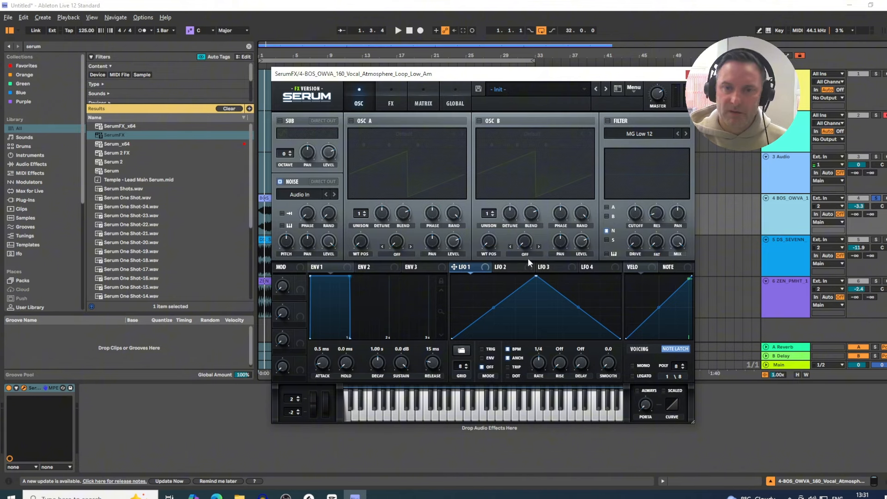
pyautogui.moveTo(536, 275); pyautogui.dragTo(455, 288)
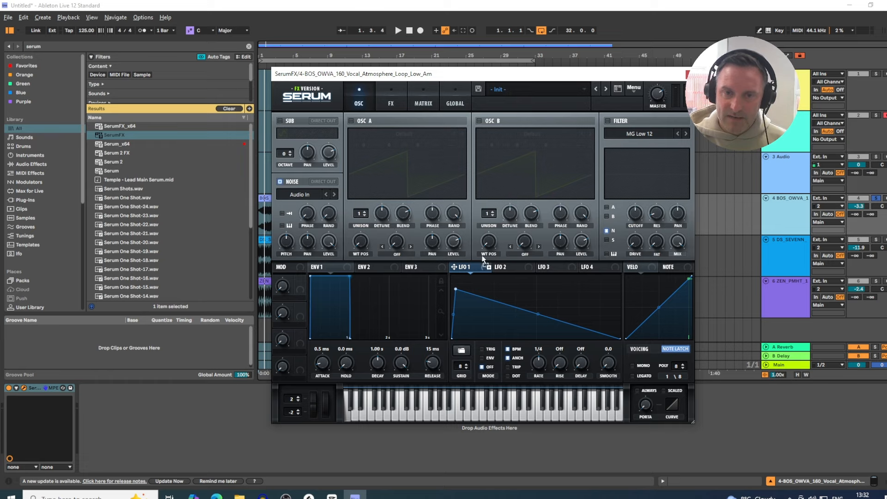
pyautogui.moveTo(483, 258); pyautogui.dragTo(465, 277)
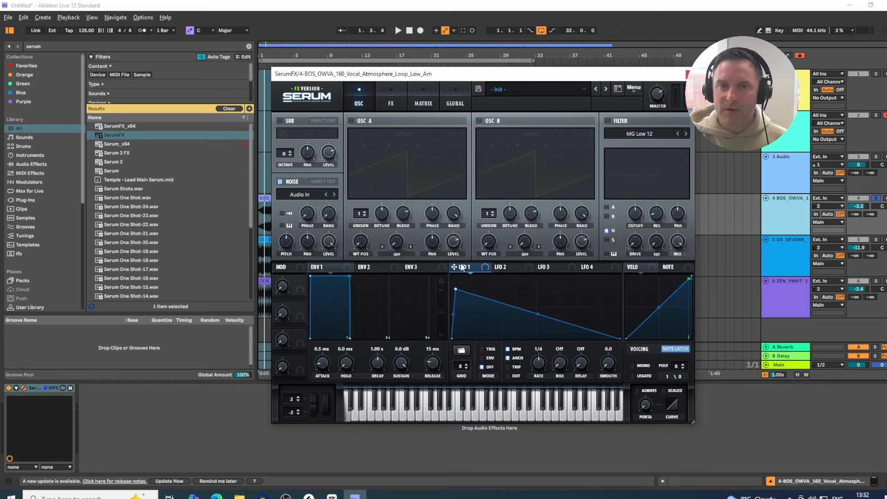
# Step: Assign LFO 1 to modulate the Noise oscillator's level and audition the result
pyautogui.press('space')
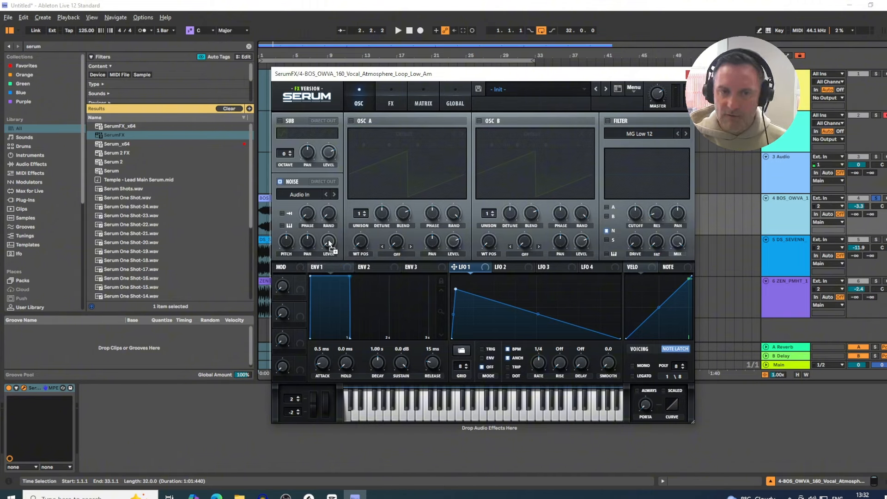
pyautogui.moveTo(328, 239); pyautogui.dragTo(328, 240)
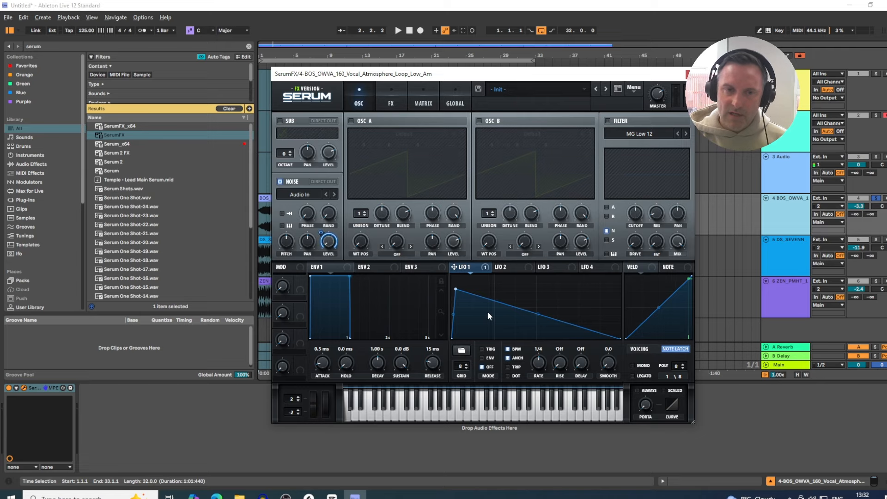
pyautogui.press('space')
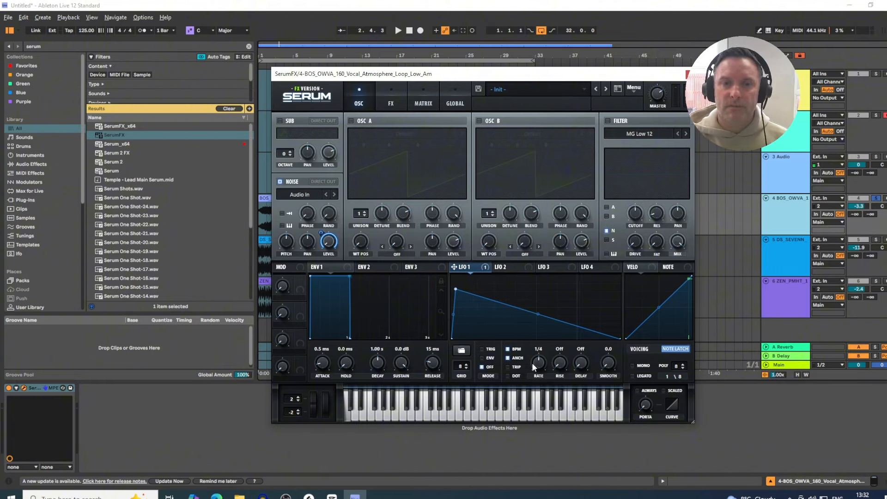
pyautogui.press('space')
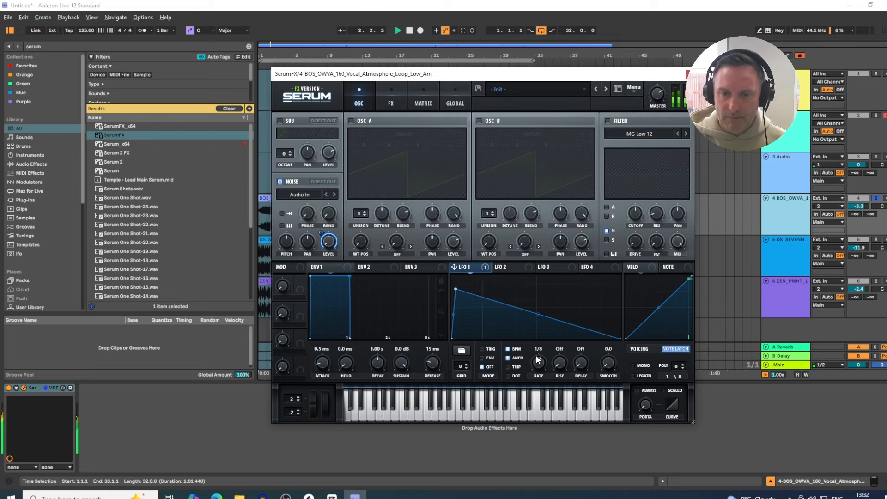
# Step: Set LFO 1's rate to 1/16
pyautogui.moveTo(537, 362); pyautogui.dragTo(543, 367)
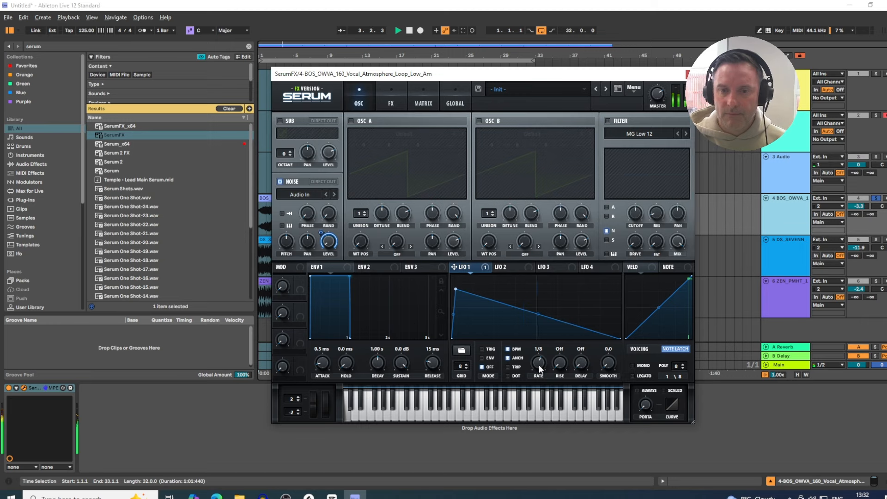
pyautogui.moveTo(539, 363); pyautogui.dragTo(536, 355)
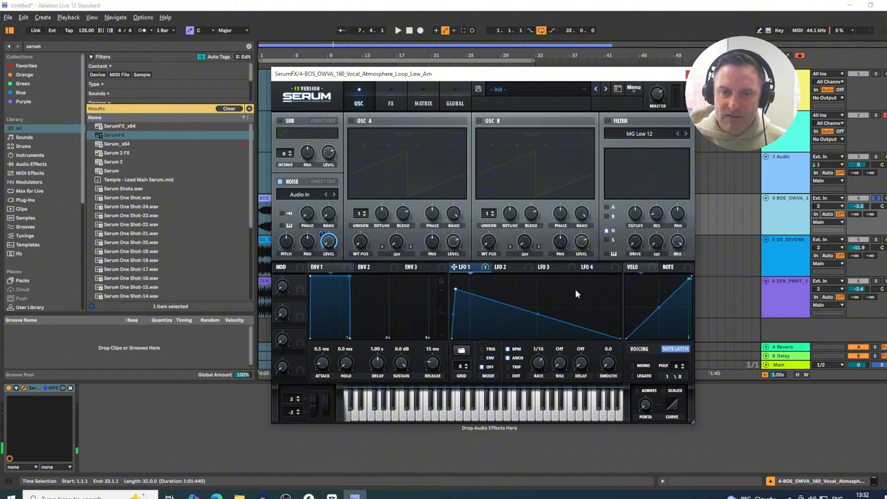
# Step: Bend LFO 1's descending ramp into a convex curve and adjust its start point while auditioning playback
pyautogui.moveTo(538, 314)
pyautogui.mouseDown()
pyautogui.moveTo(531, 336)
pyautogui.moveTo(541, 295)
pyautogui.moveTo(538, 323)
pyautogui.mouseUp()
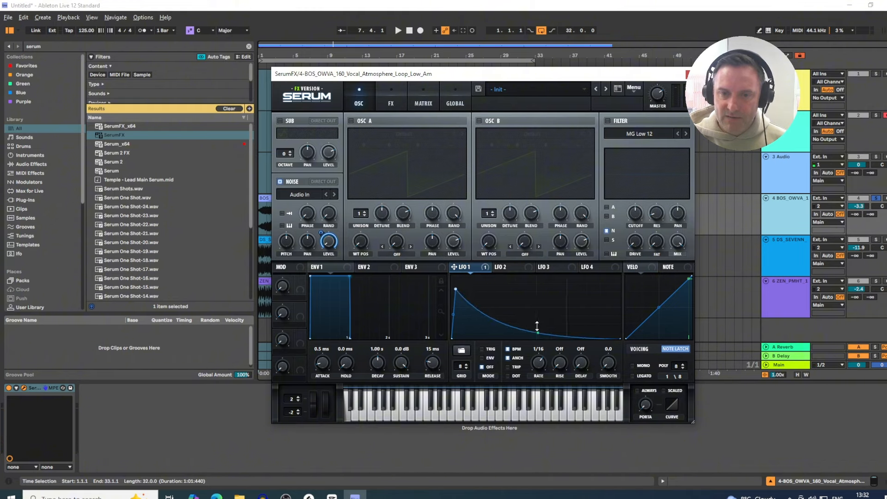
pyautogui.moveTo(455, 291)
pyautogui.mouseDown()
pyautogui.moveTo(479, 290)
pyautogui.moveTo(457, 288)
pyautogui.mouseUp()
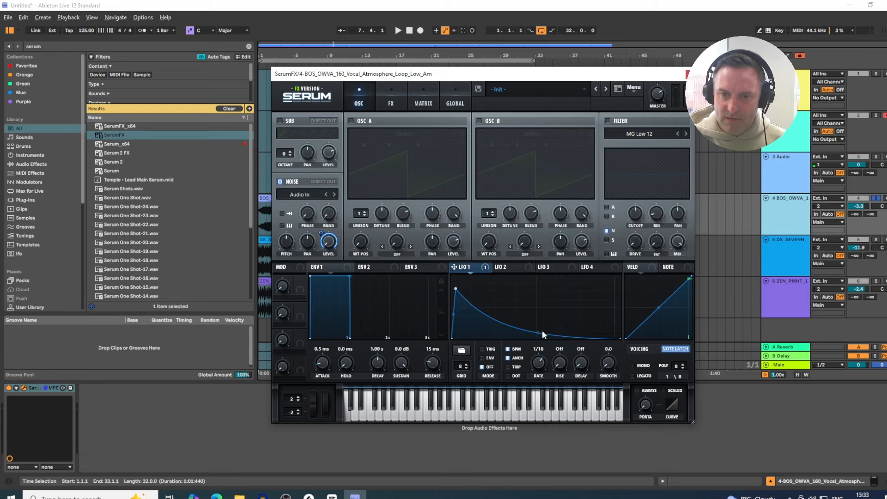
pyautogui.moveTo(540, 331); pyautogui.dragTo(538, 323)
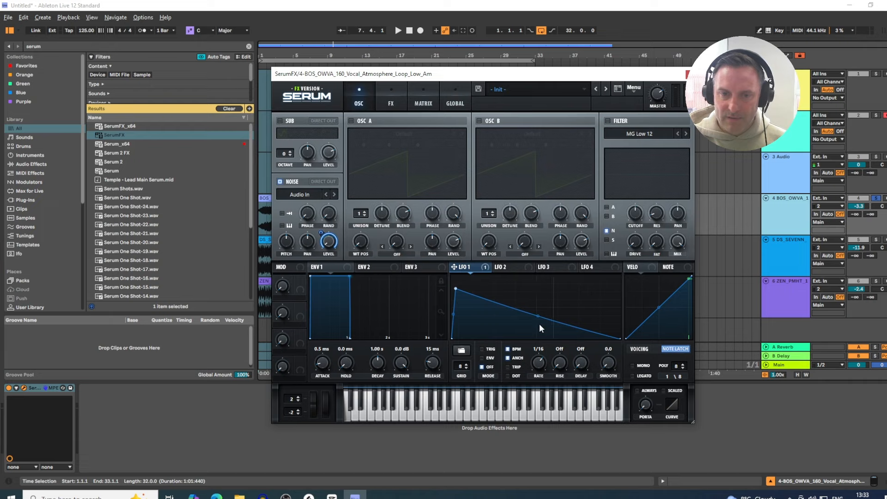
pyautogui.press('space')
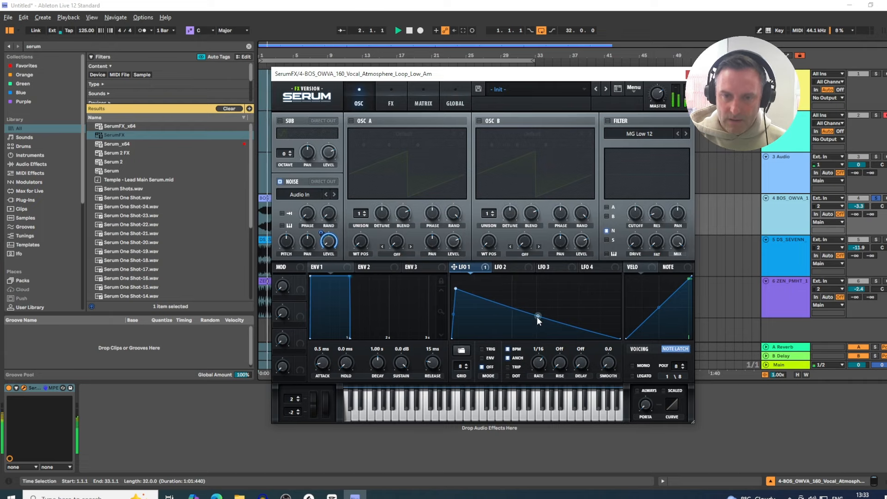
pyautogui.moveTo(537, 317)
pyautogui.mouseDown()
pyautogui.moveTo(530, 329)
pyautogui.moveTo(539, 312)
pyautogui.mouseUp()
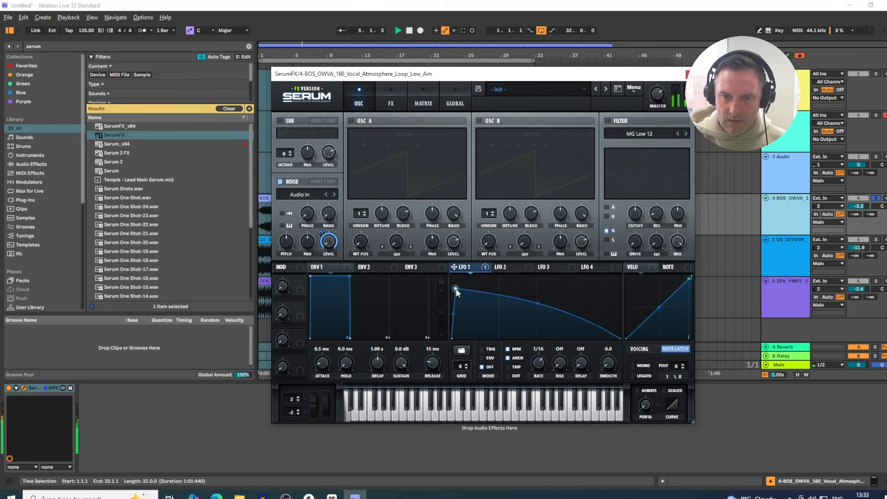
pyautogui.moveTo(456, 290)
pyautogui.mouseDown()
pyautogui.moveTo(478, 289)
pyautogui.moveTo(459, 288)
pyautogui.mouseUp()
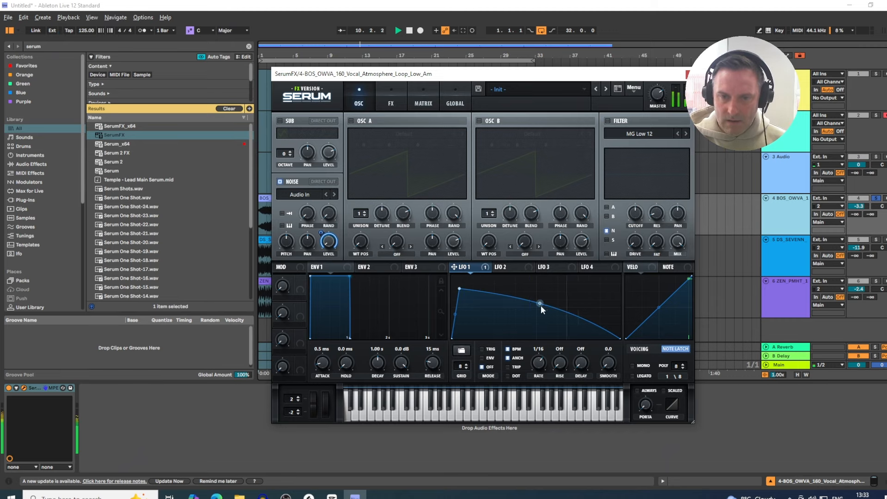
pyautogui.moveTo(540, 305); pyautogui.dragTo(540, 307)
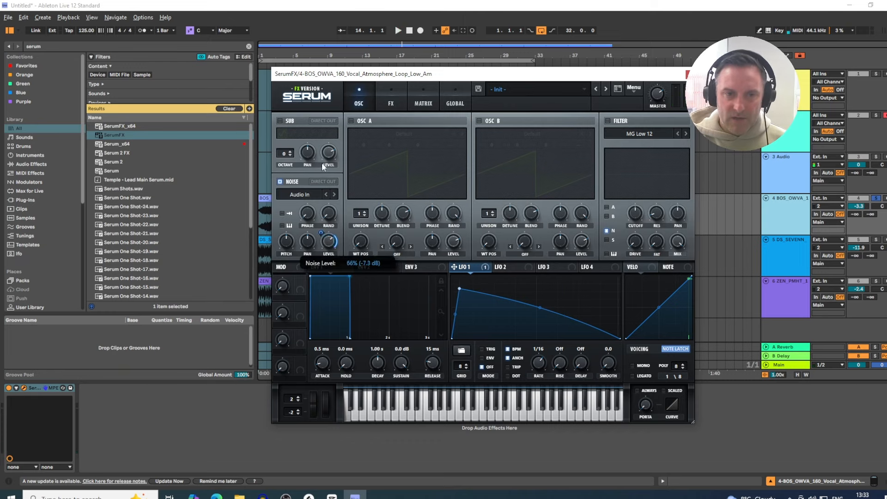
# Step: Curve LFO 1's ramp into a concave decay, nudge the Noise oscillator's level, and close the SerumFX window
pyautogui.moveTo(322, 167); pyautogui.dragTo(329, 180)
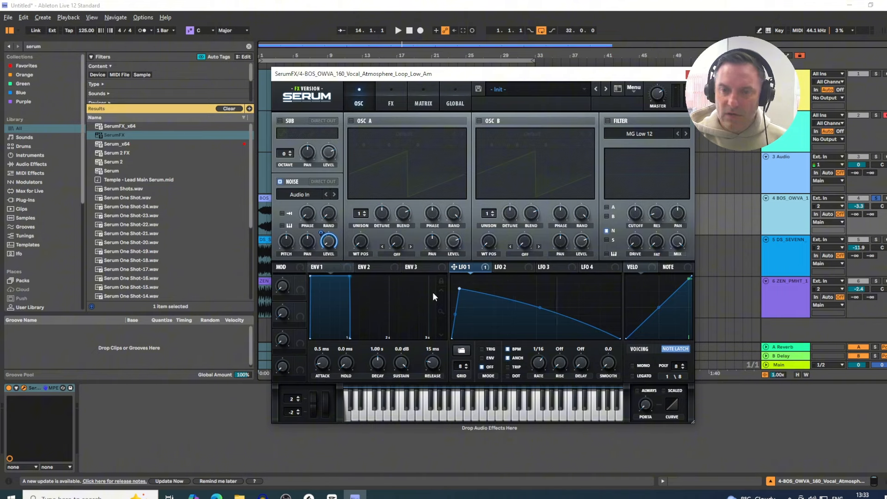
pyautogui.press('space')
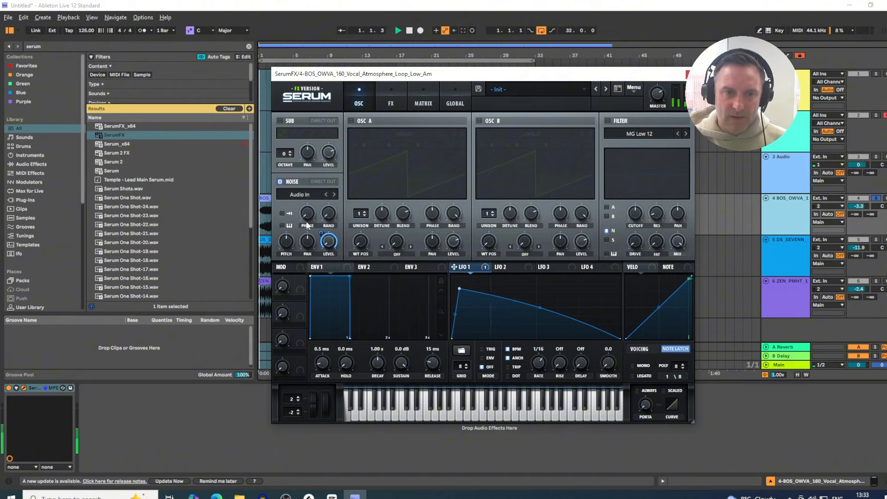
pyautogui.moveTo(329, 227); pyautogui.dragTo(346, 192)
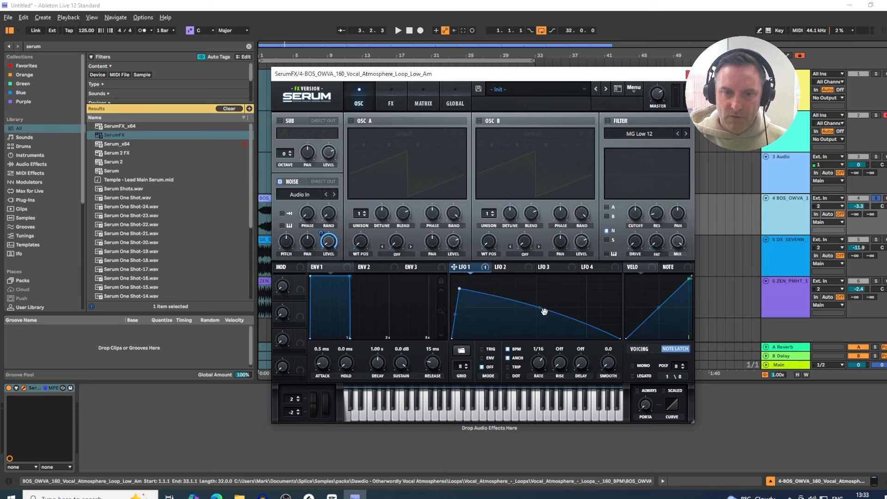
pyautogui.moveTo(541, 309); pyautogui.dragTo(537, 326)
pyautogui.press('space')
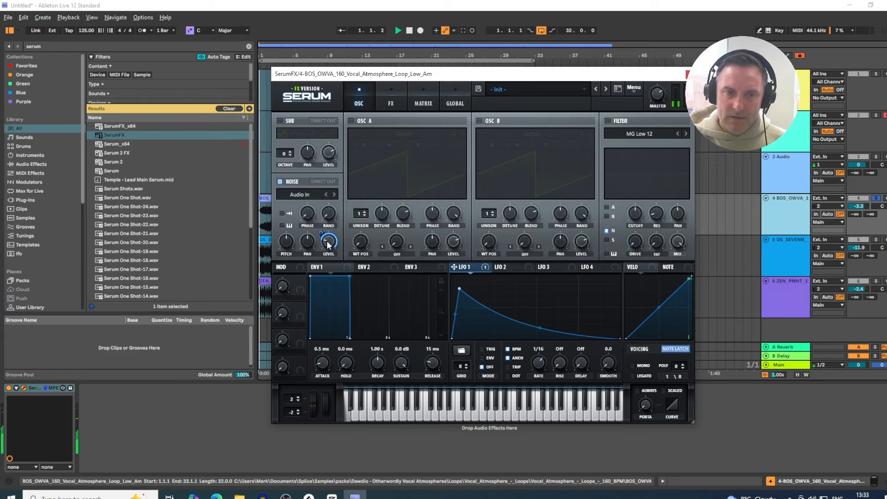
pyautogui.moveTo(327, 241)
pyautogui.mouseDown()
pyautogui.moveTo(326, 233)
pyautogui.moveTo(325, 244)
pyautogui.mouseUp()
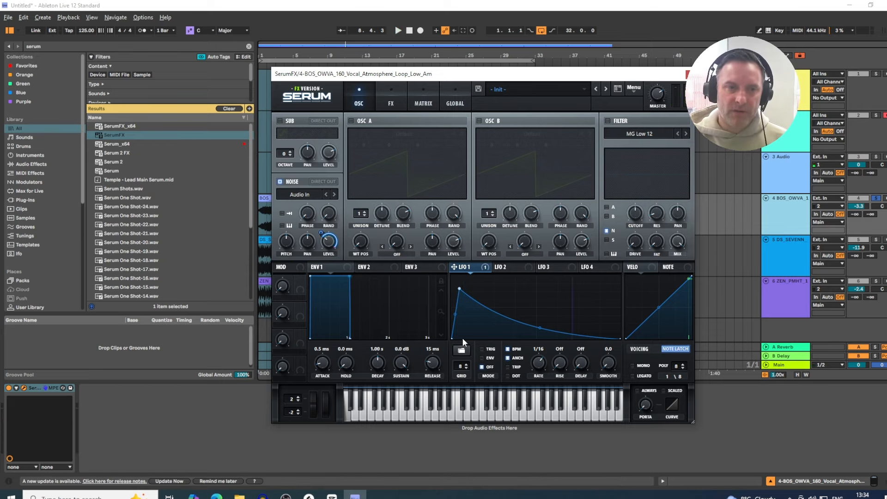
pyautogui.click(688, 74)
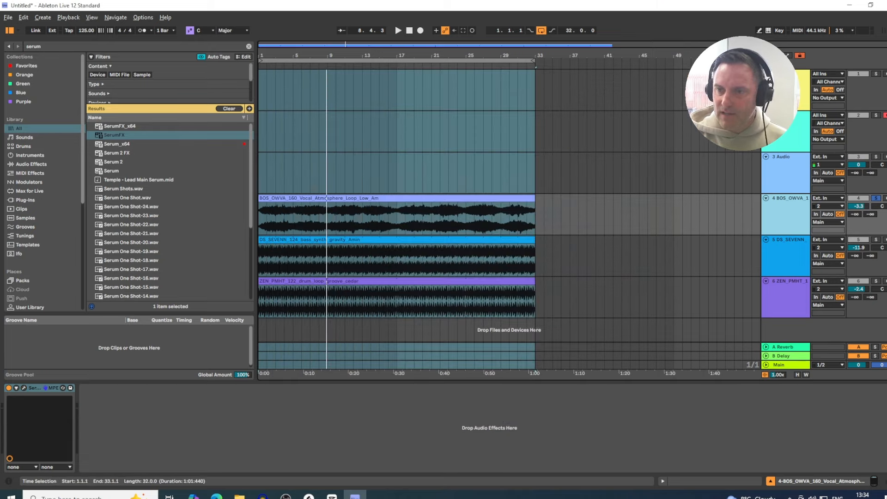
# Step: Set the vocal track's volume to -2.8 dB during playback
pyautogui.click(800, 215)
pyautogui.press('space')
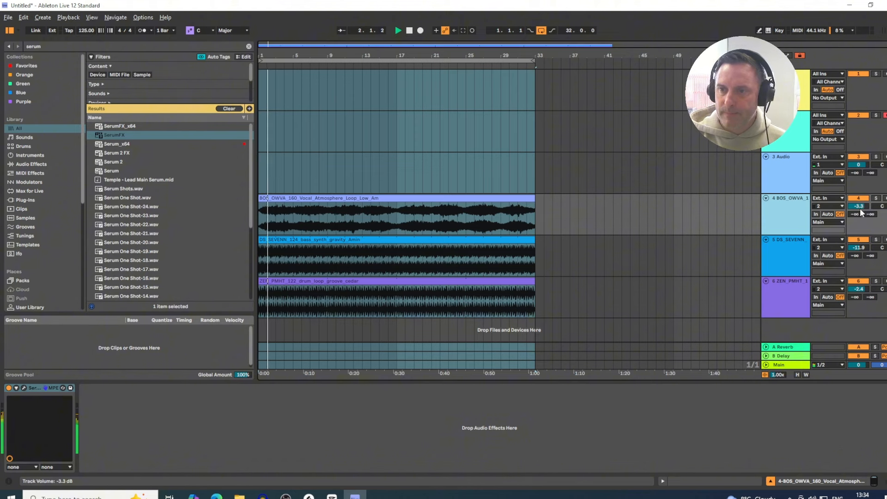
pyautogui.moveTo(860, 206); pyautogui.dragTo(857, 212)
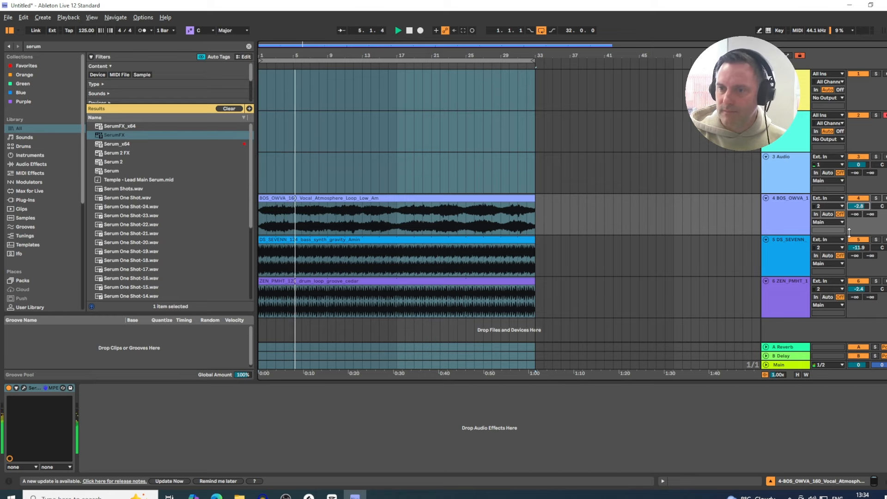
# Step: Search the browser for lfo and load LFOTool onto the vocal track
pyautogui.click(876, 198)
pyautogui.click(800, 208)
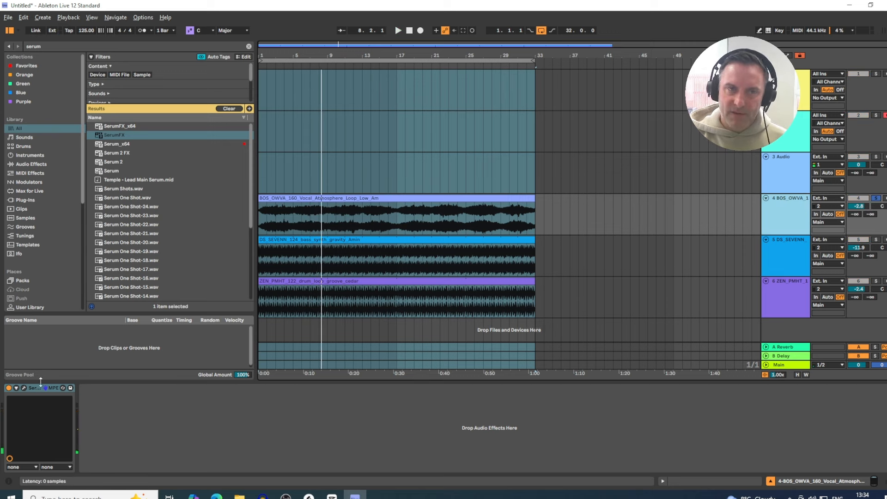
pyautogui.click(104, 44)
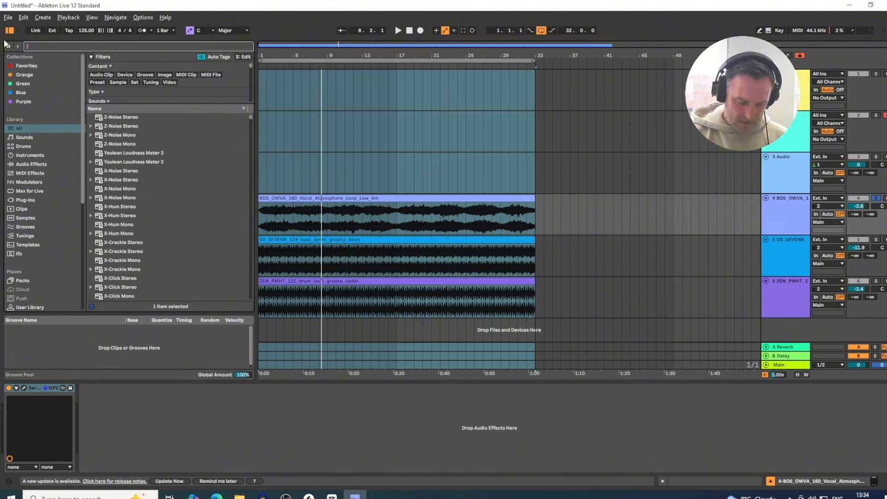
pyautogui.write('lfo')
pyautogui.click(113, 126)
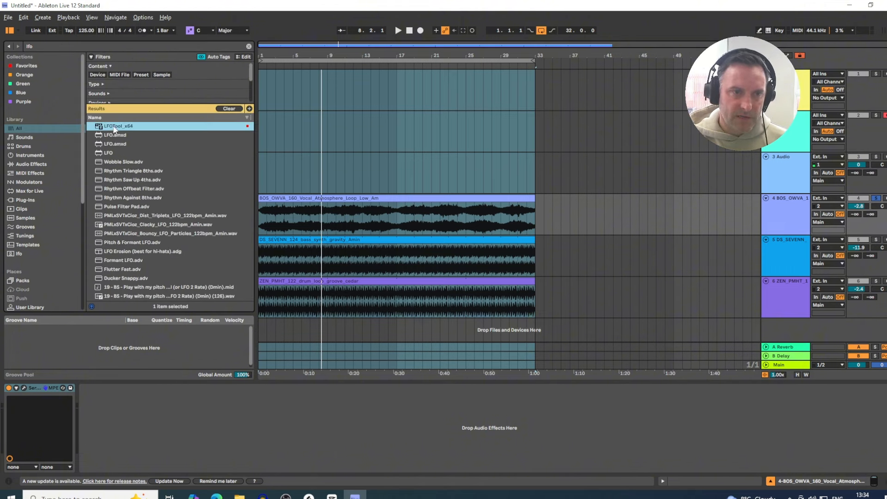
pyautogui.press('Return')
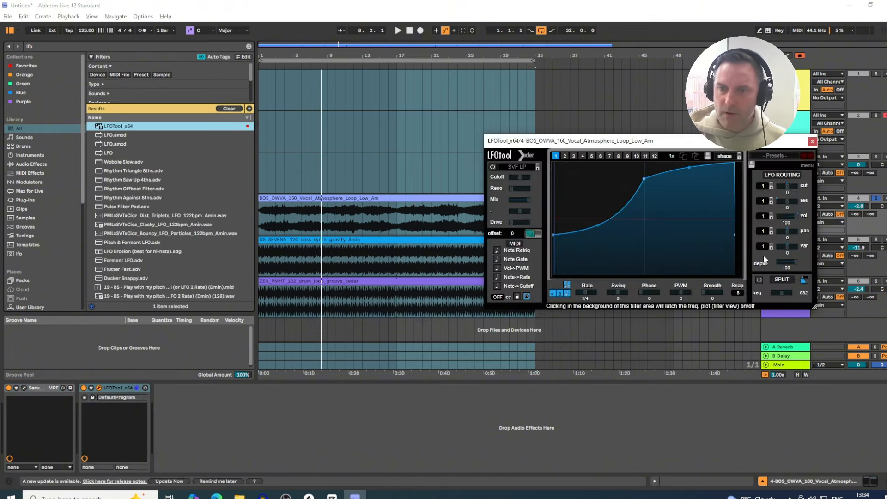
# Step: Audition the vocal through LFOTool, adjusting its curve's start point, then close the plugin window and stop playback
pyautogui.press('space')
pyautogui.moveTo(553, 234); pyautogui.dragTo(549, 245)
pyautogui.click(876, 198)
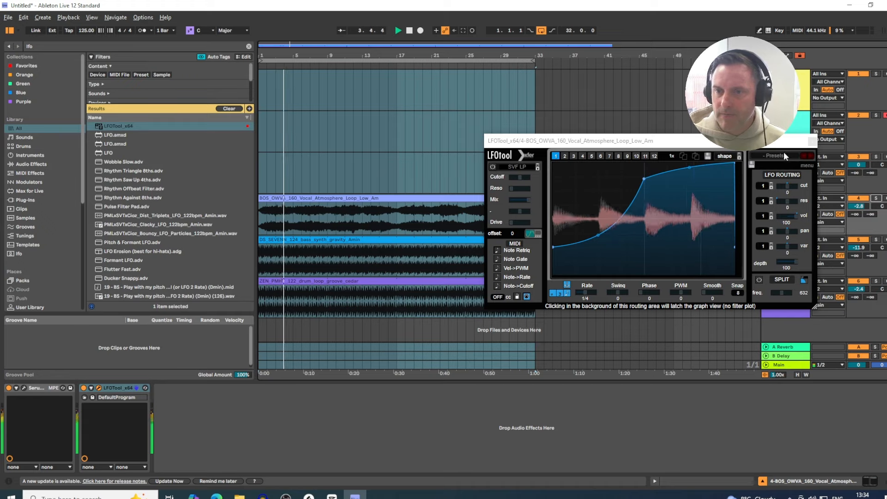
pyautogui.click(811, 140)
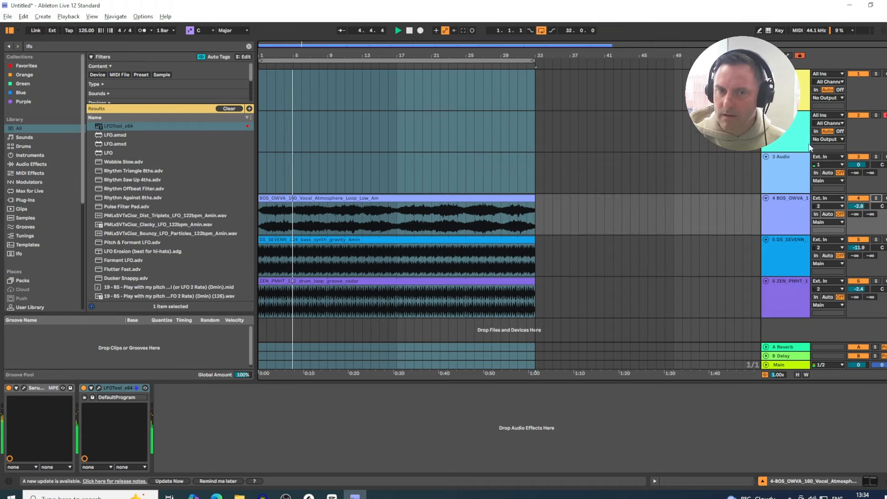
pyautogui.click(682, 204)
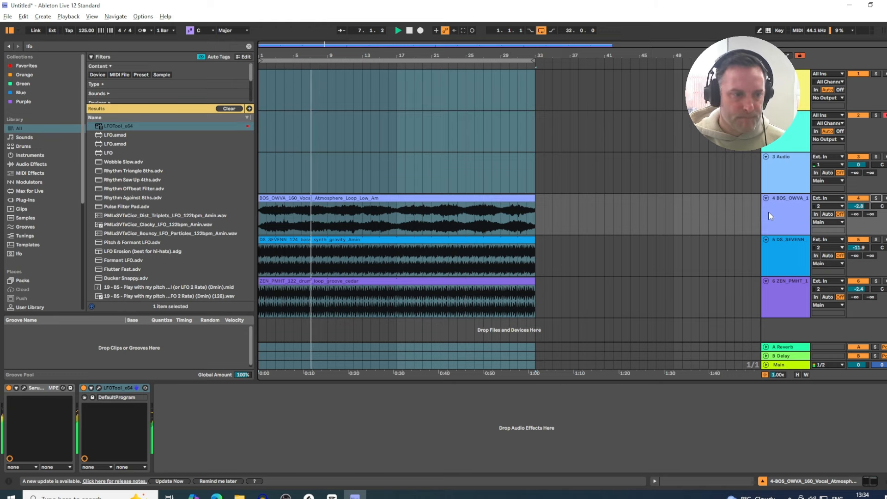
pyautogui.press('space')
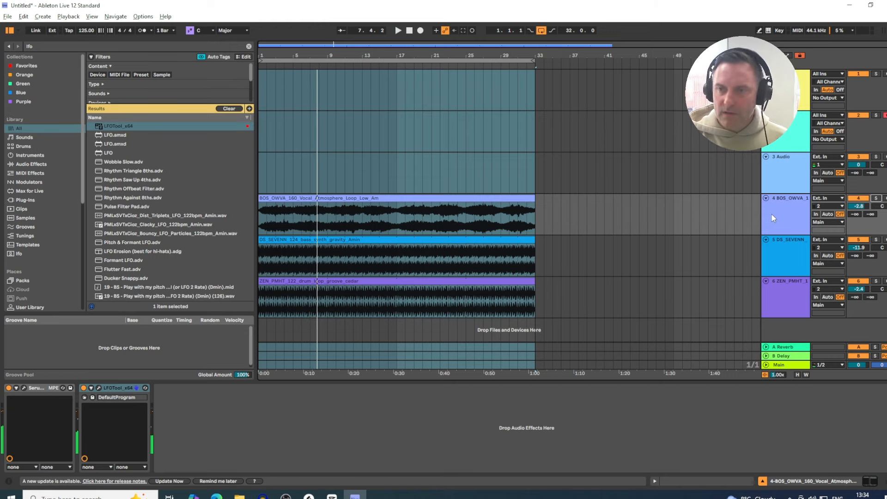
# Step: Duplicate the vocal atmosphere track and select the new copy
pyautogui.click(793, 215)
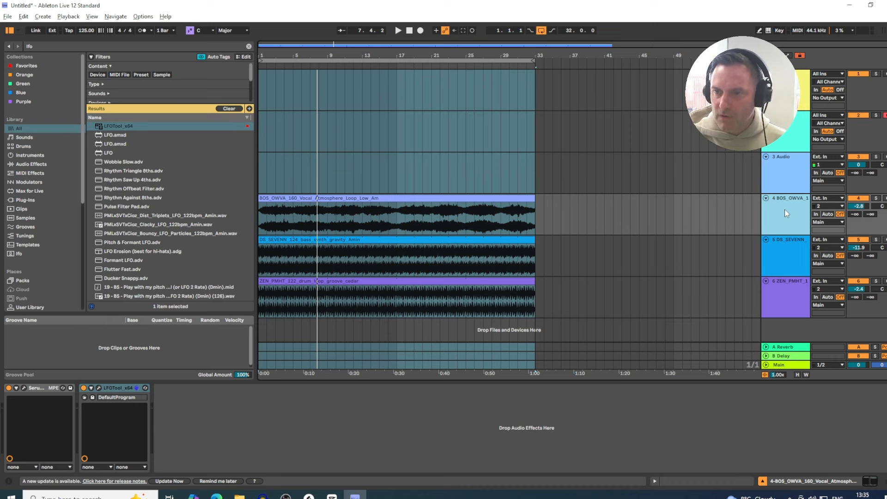
pyautogui.rightClick(785, 210)
pyautogui.click(793, 228)
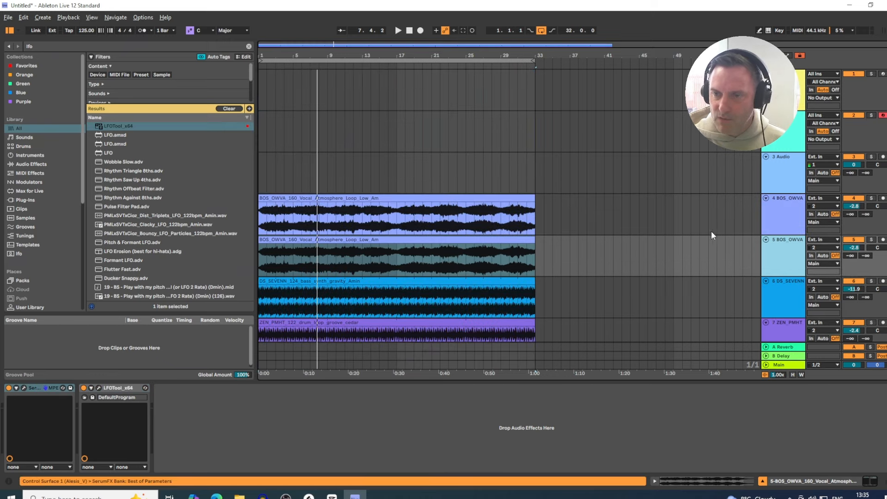
pyautogui.click(780, 215)
pyautogui.click(780, 250)
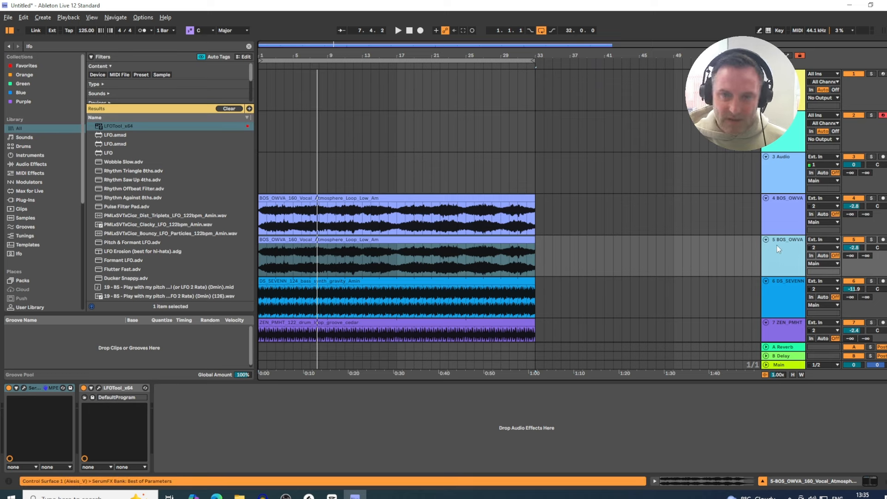
# Step: Delete LFOTool and SerumFX from the duplicated vocal track and play the arrangement
pyautogui.click(121, 388)
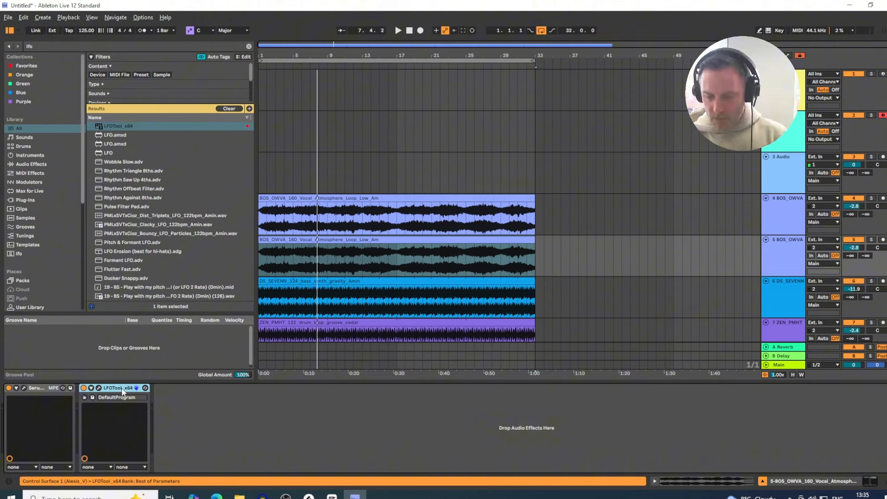
pyautogui.press('Delete')
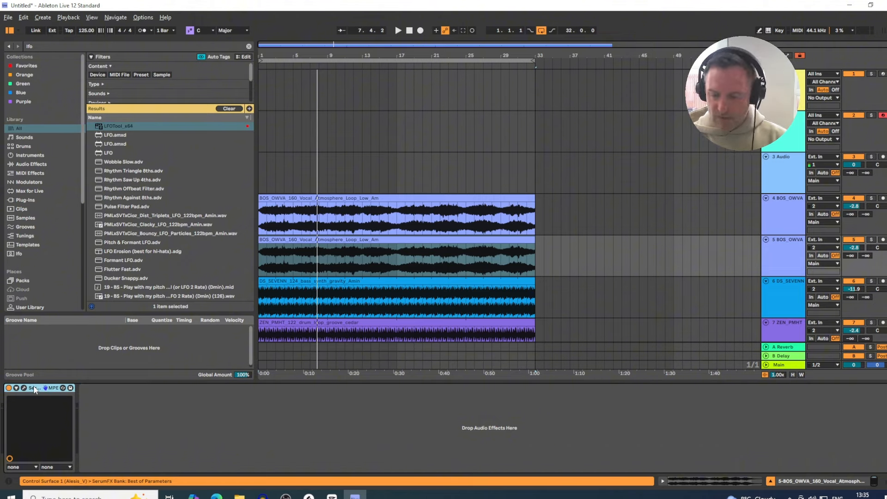
pyautogui.press('Delete')
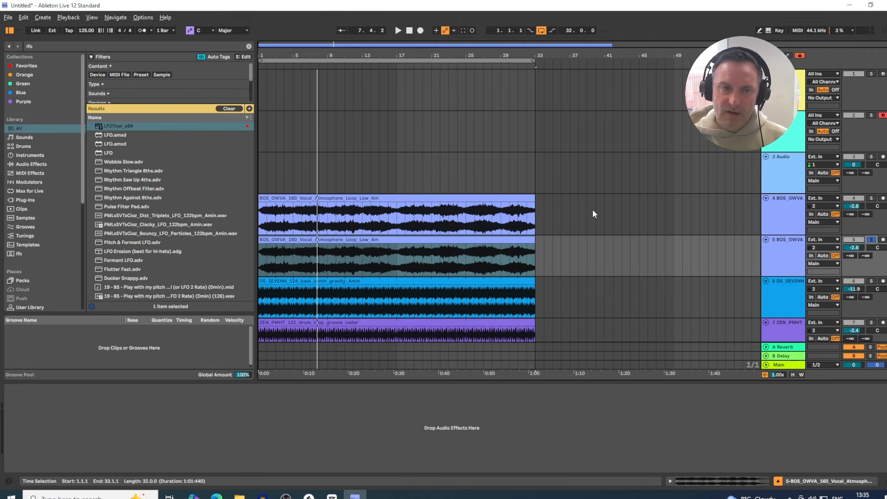
pyautogui.press('space')
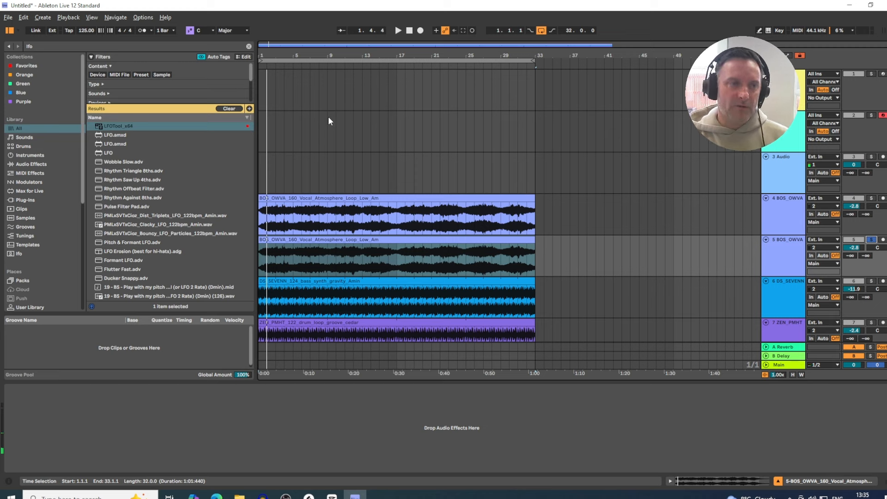
# Step: Search the browser for auto and load Auto Pan onto the duplicated vocal track
pyautogui.click(82, 46)
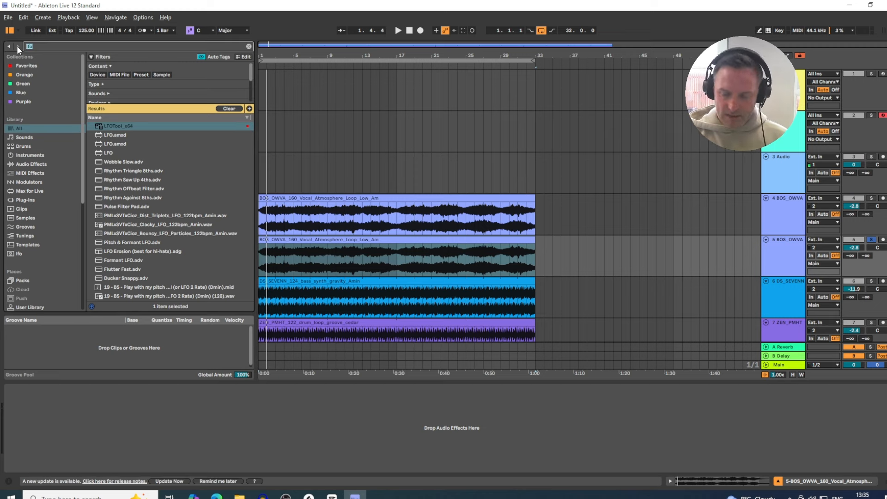
pyautogui.press('BackSpace')
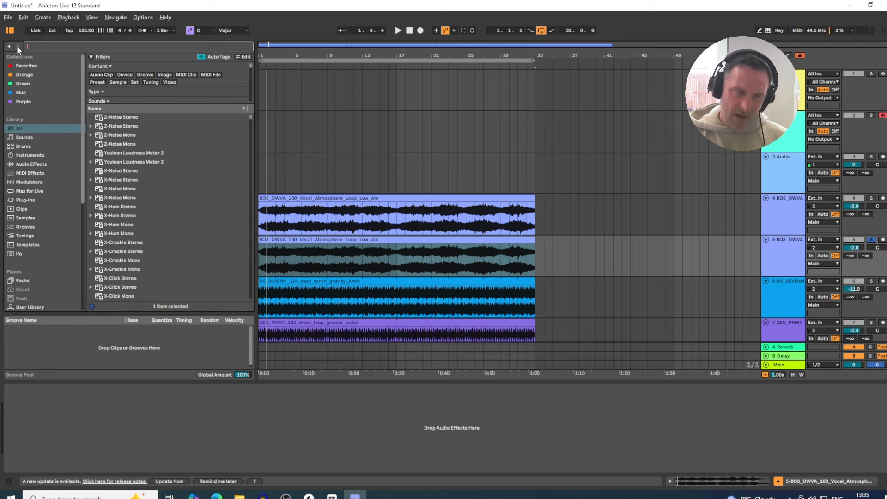
pyautogui.write('au')
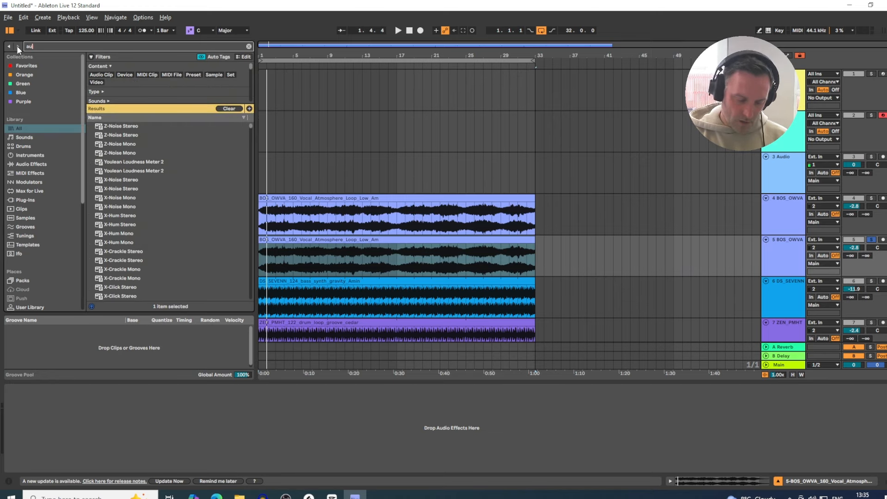
pyautogui.write('to')
pyautogui.click(116, 157)
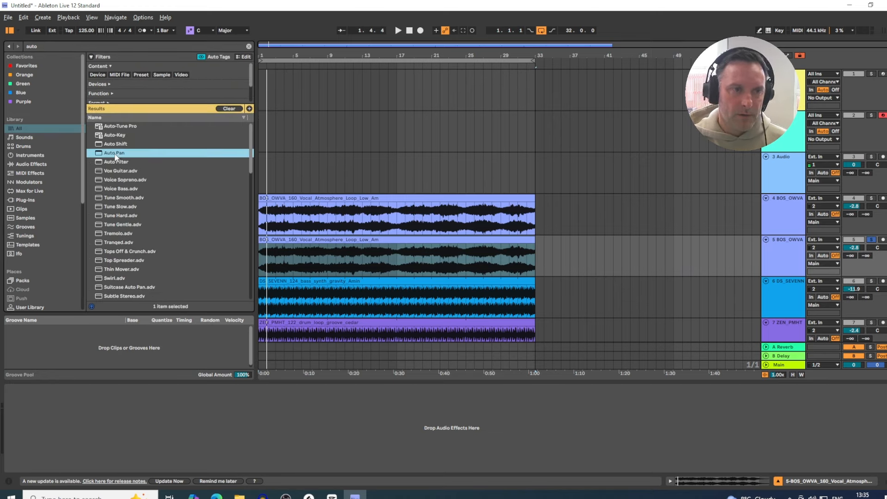
pyautogui.moveTo(367, 262); pyautogui.dragTo(369, 262)
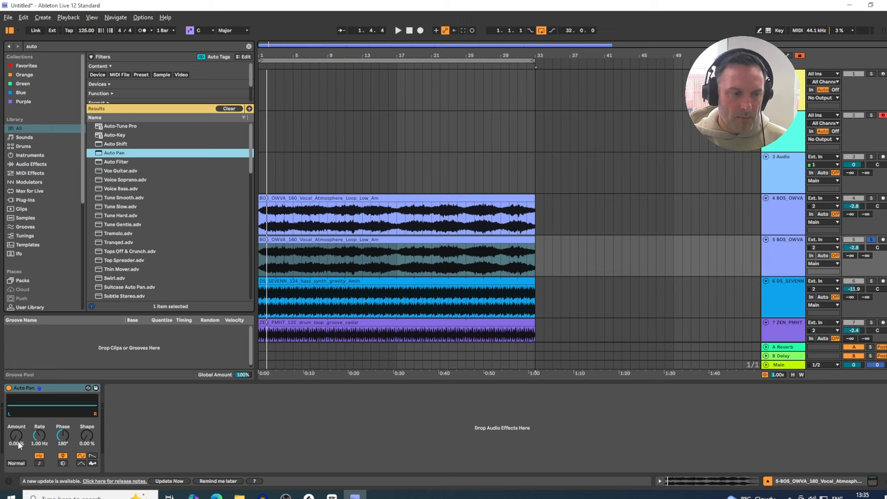
# Step: Set Auto Pan's Amount to 68.0% and its Phase to 357°, auditioning the vocal
pyautogui.moveTo(17, 435); pyautogui.dragTo(16, 414)
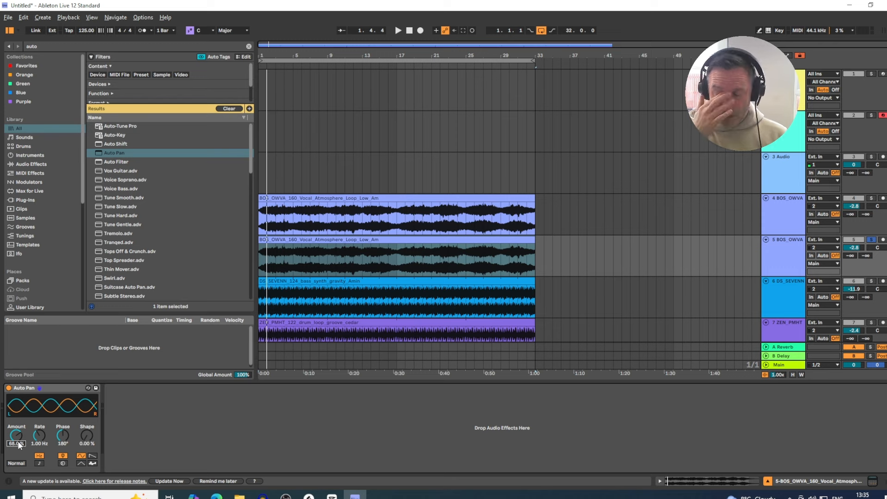
pyautogui.press('space')
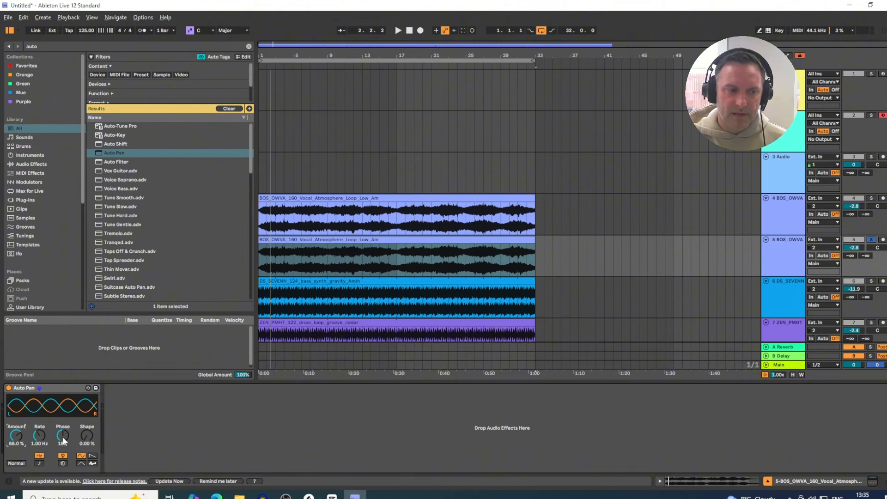
pyautogui.moveTo(63, 440); pyautogui.dragTo(63, 413)
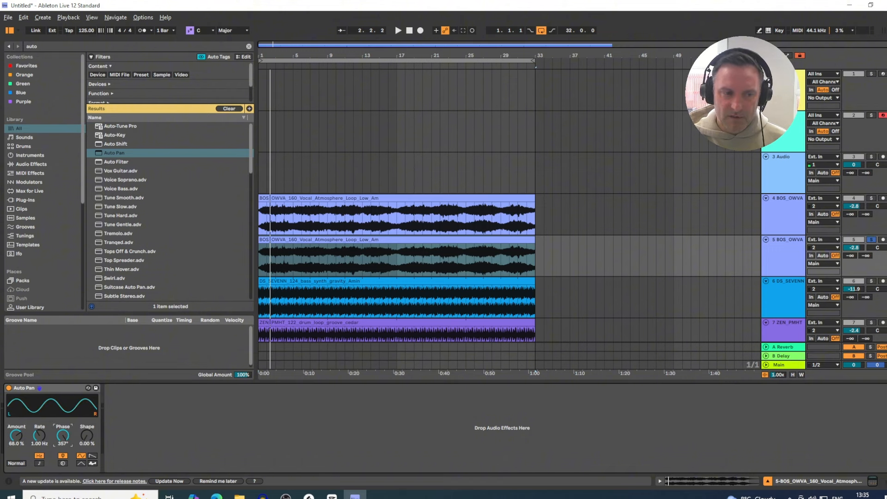
pyautogui.press('space')
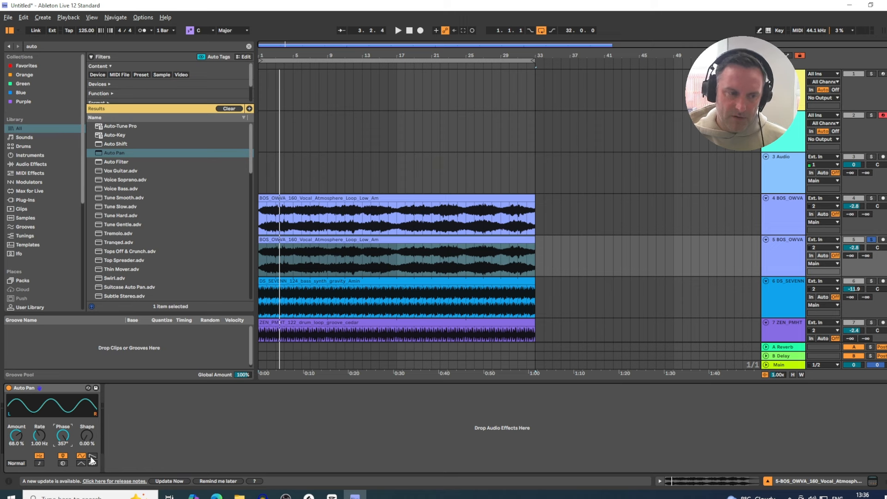
# Step: Switch Auto Pan's LFO waveform to the ramp shape and audition the result
pyautogui.click(92, 456)
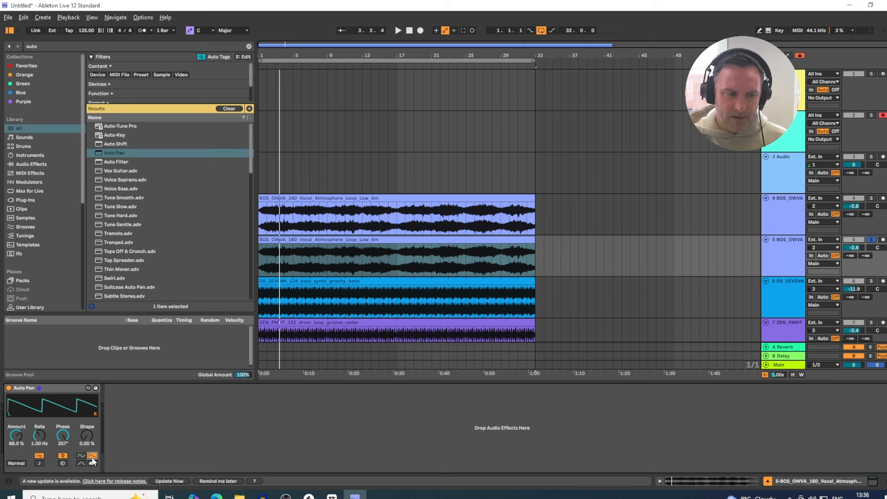
pyautogui.press('space')
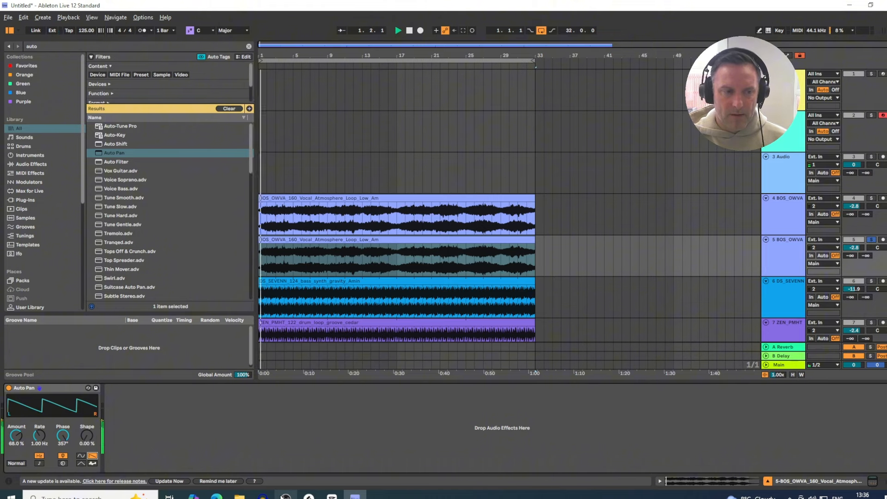
pyautogui.moveTo(277, 497)
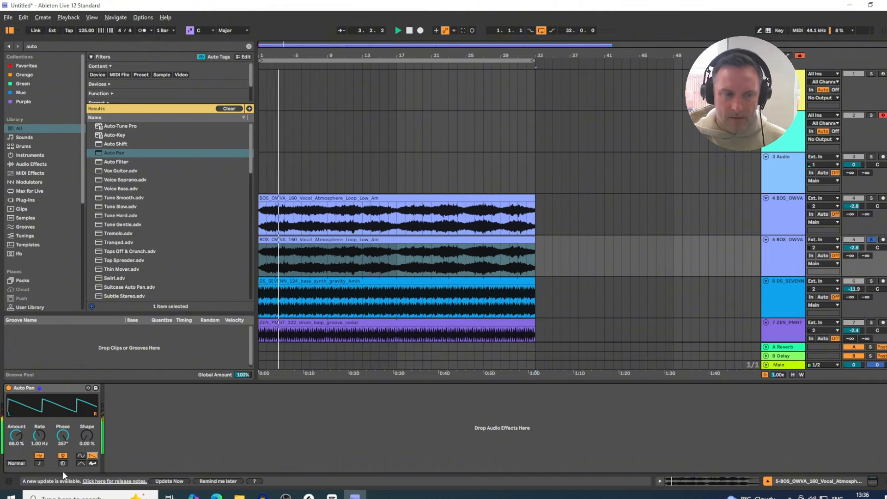
pyautogui.press('space')
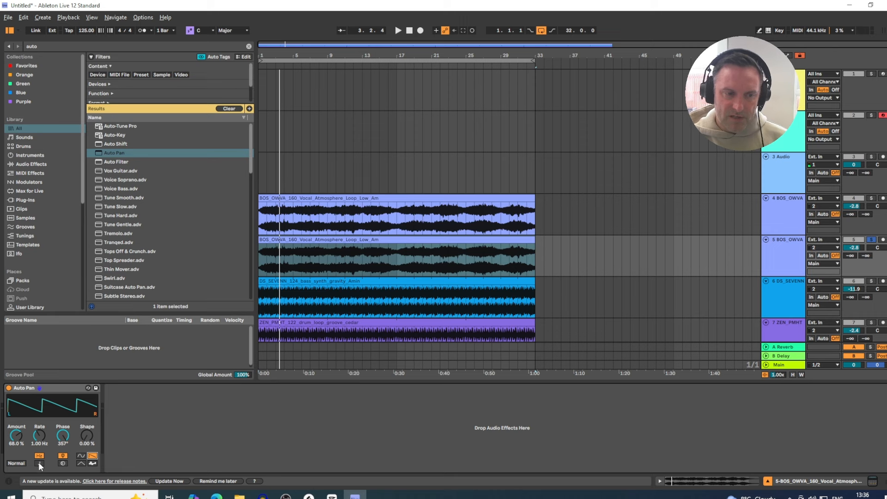
# Step: Try free-running Auto Pan rates of about 21.6 Hz and 0.03 Hz while auditioning
pyautogui.click(40, 464)
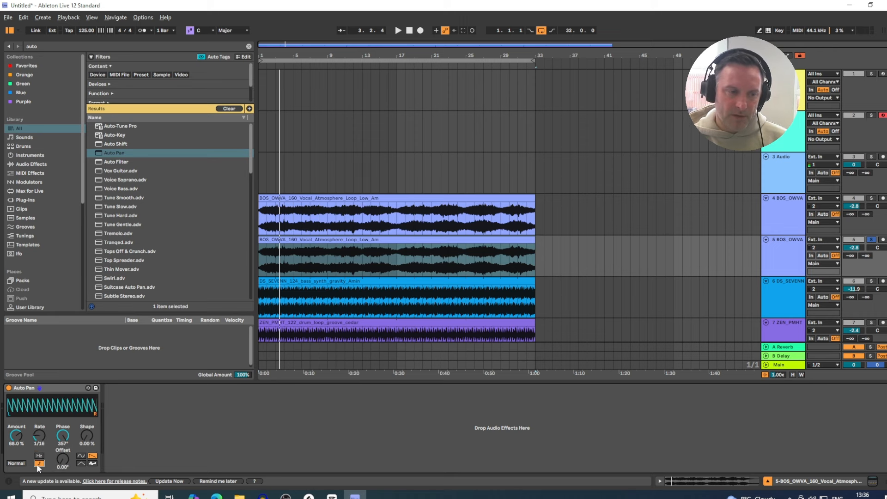
pyautogui.click(39, 463)
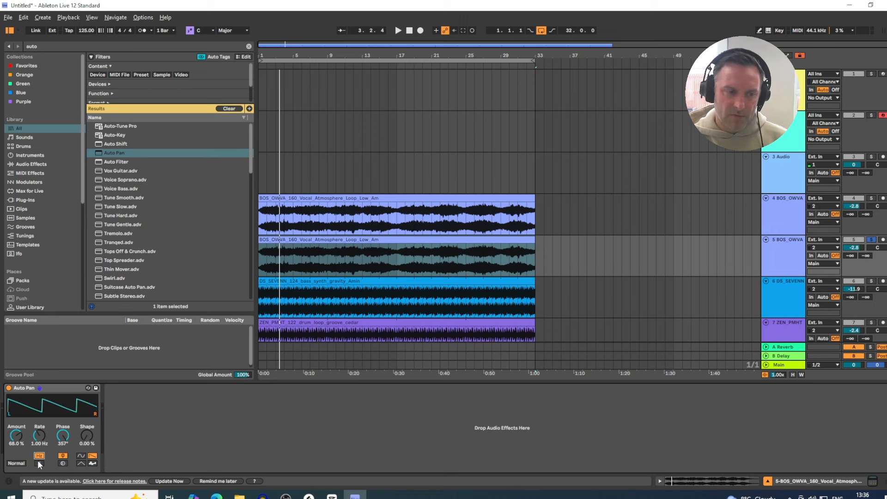
pyautogui.moveTo(37, 440); pyautogui.dragTo(37, 427)
pyautogui.press('space')
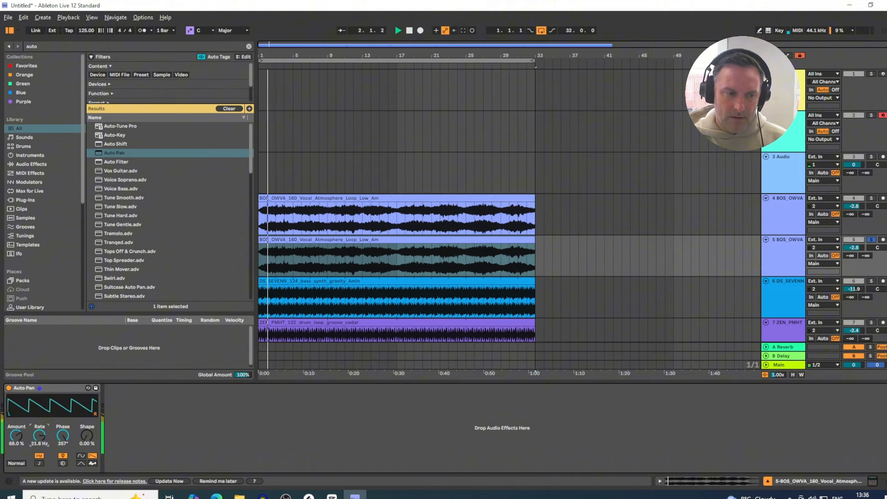
pyautogui.moveTo(37, 439); pyautogui.dragTo(37, 462)
pyautogui.press('space')
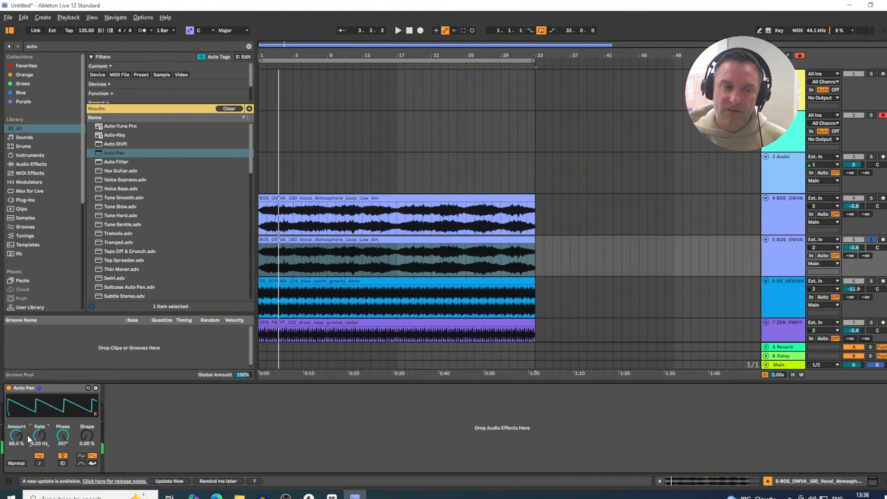
# Step: Switch Auto Pan's rate to synced 1/16 and raise Amount to 86.1%, auditioning the vocal
pyautogui.click(39, 463)
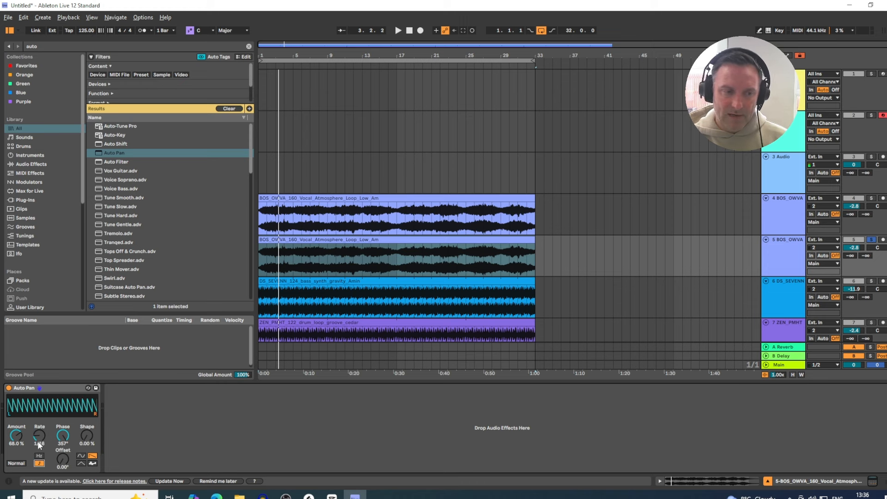
pyautogui.moveTo(39, 444); pyautogui.dragTo(39, 440)
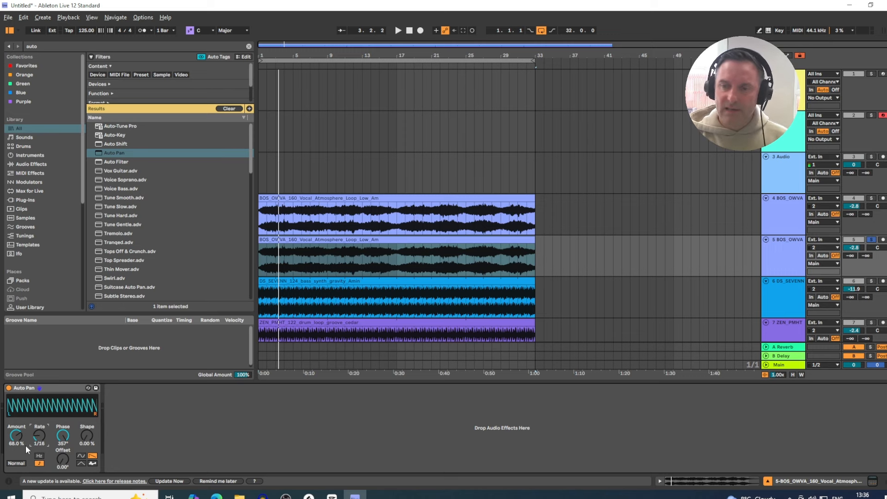
pyautogui.press('space')
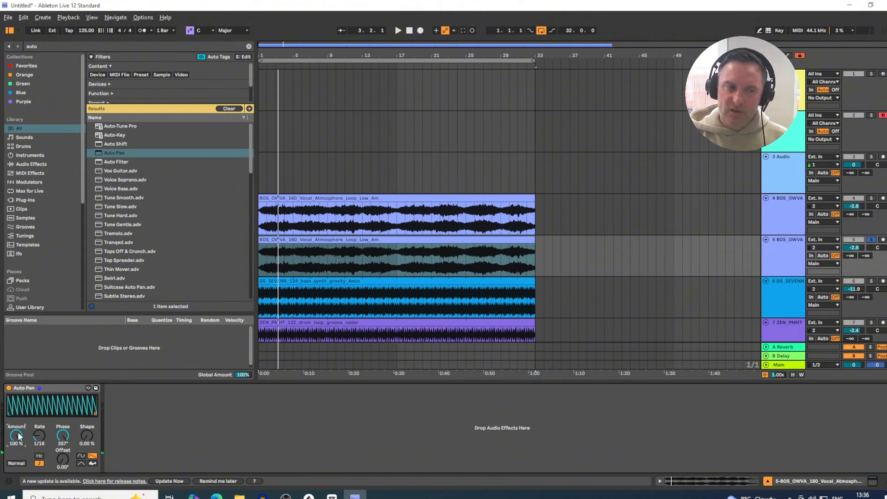
pyautogui.press('space')
pyautogui.moveTo(19, 436)
pyautogui.mouseDown()
pyautogui.moveTo(19, 460)
pyautogui.moveTo(19, 449)
pyautogui.mouseUp()
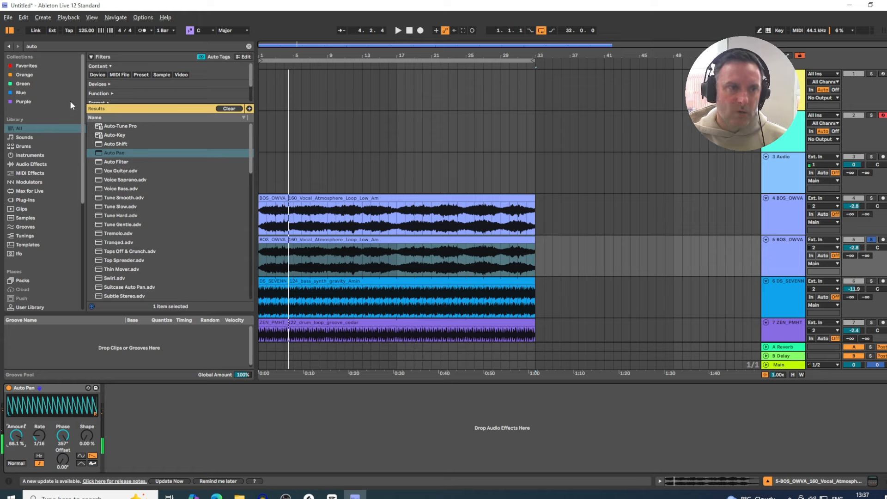
# Step: Search the browser for lfo, load LFOTool onto the duplicated vocal track and close its window
pyautogui.click(40, 46)
pyautogui.press('BackSpace')
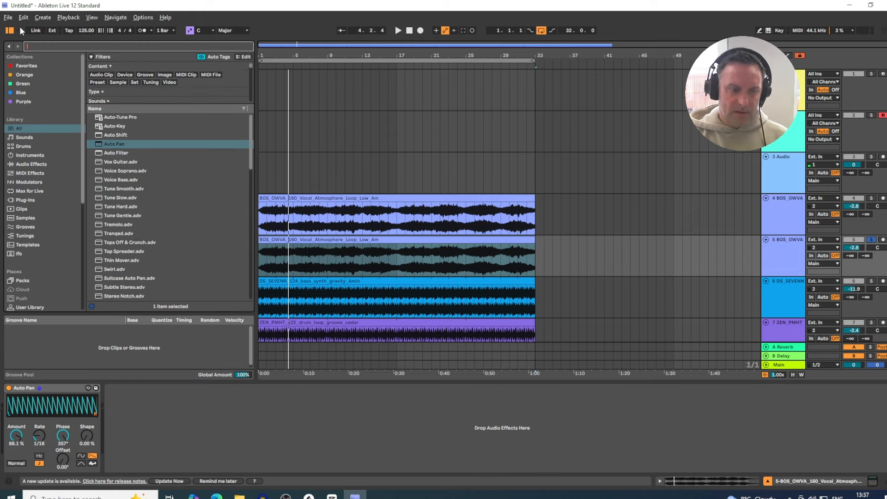
pyautogui.write('lfo')
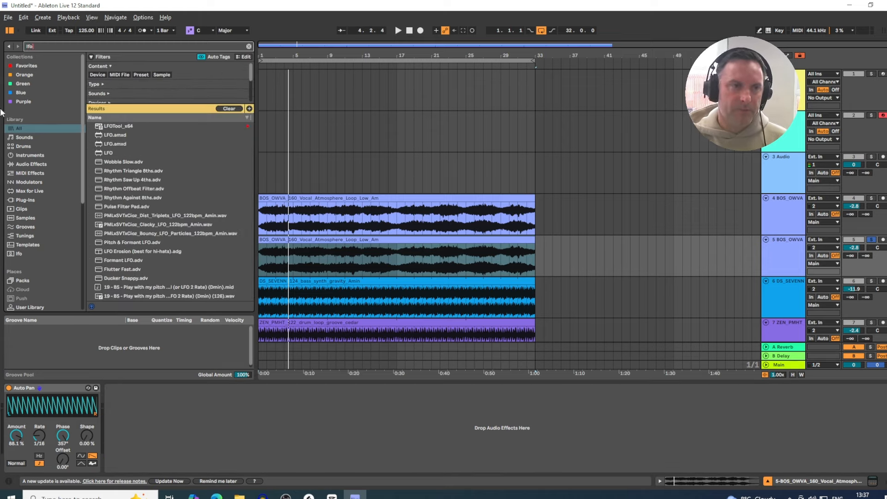
pyautogui.moveTo(106, 126); pyautogui.dragTo(150, 419)
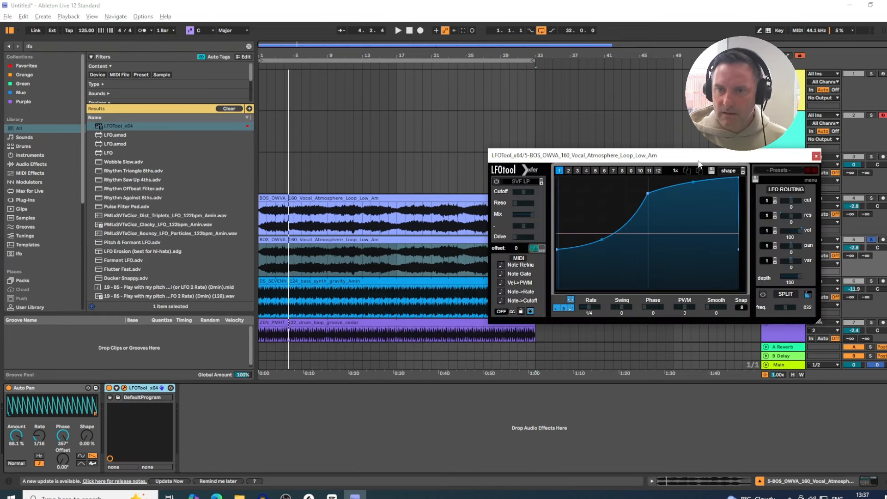
pyautogui.click(814, 157)
# Step: Compare the two vocal tracks by soloing and muting them in turn, and set the original vocal's volume to -2.0 dB
pyautogui.press('space')
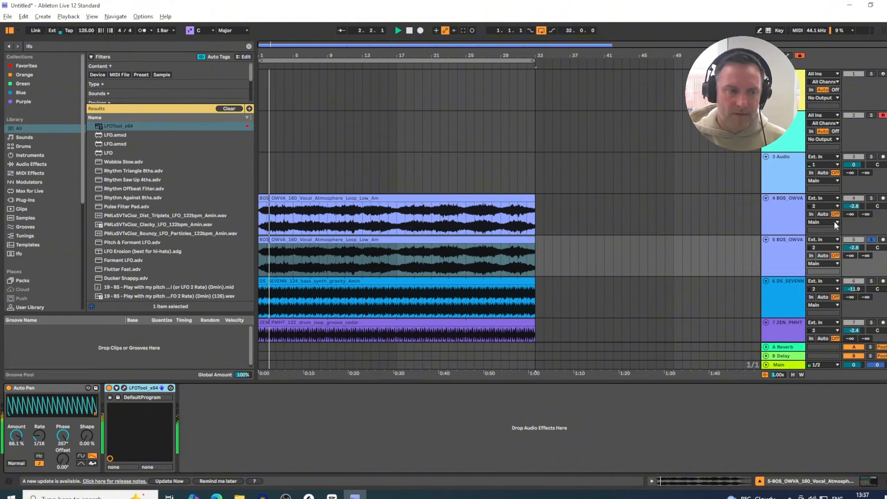
pyautogui.click(870, 240)
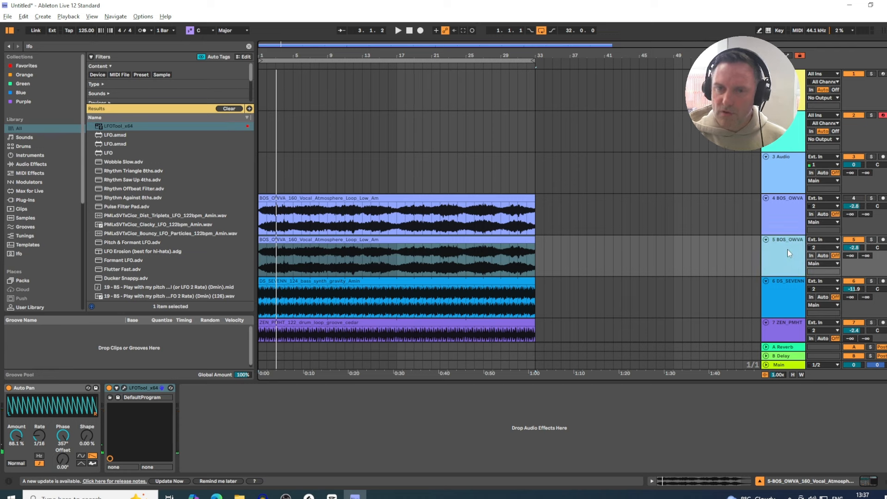
pyautogui.press('space')
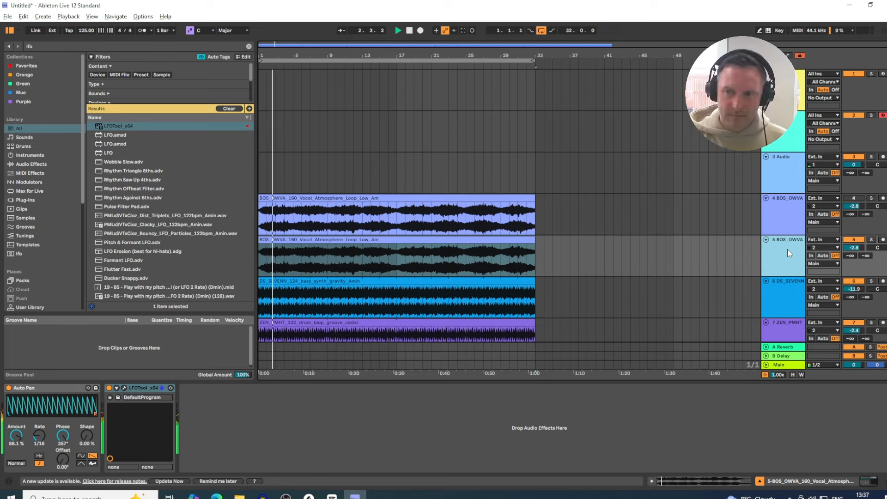
pyautogui.click(853, 241)
pyautogui.click(852, 199)
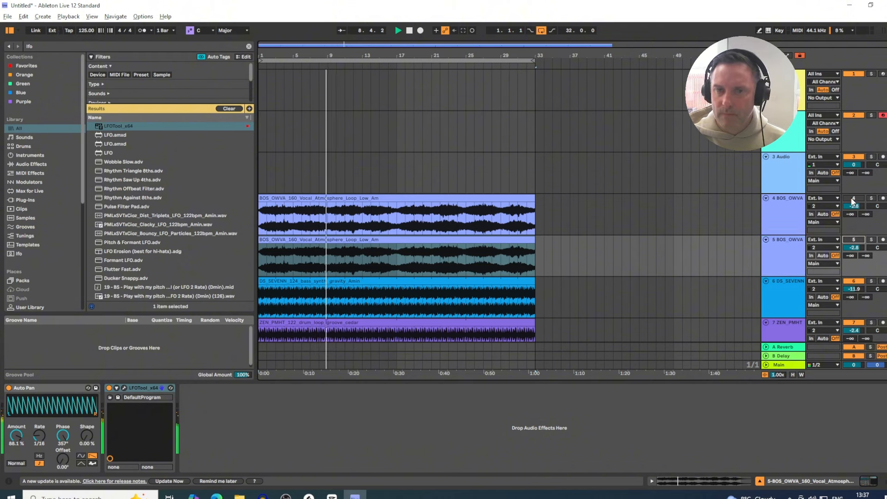
pyautogui.moveTo(849, 208); pyautogui.dragTo(847, 214)
# Step: Open SerumFX on the original vocal track to inspect its oscillator and noise settings, then close it
pyautogui.click(792, 214)
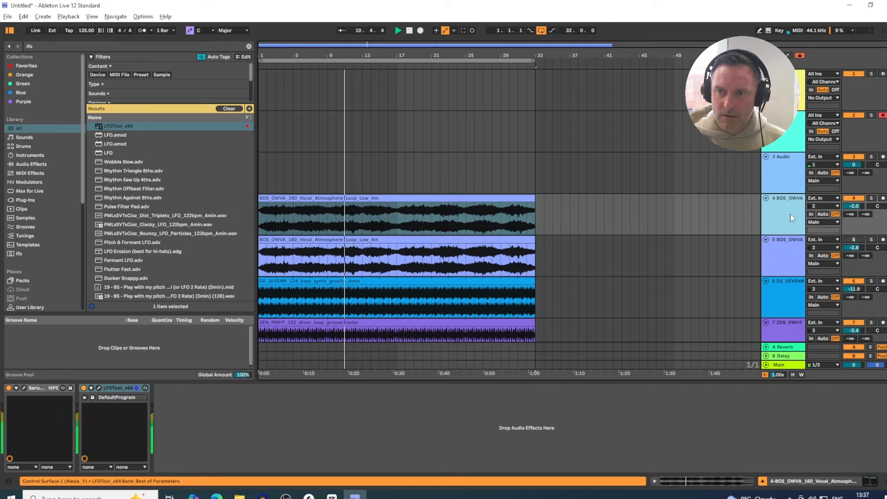
pyautogui.click(24, 388)
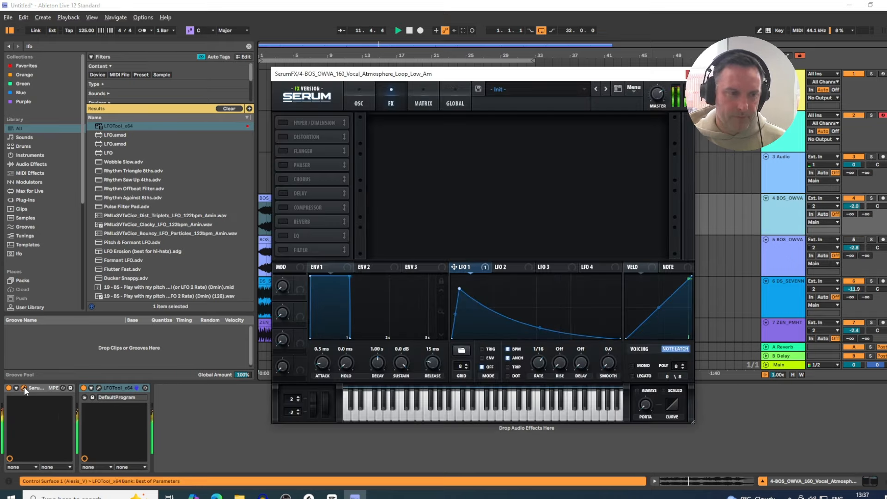
pyautogui.click(347, 92)
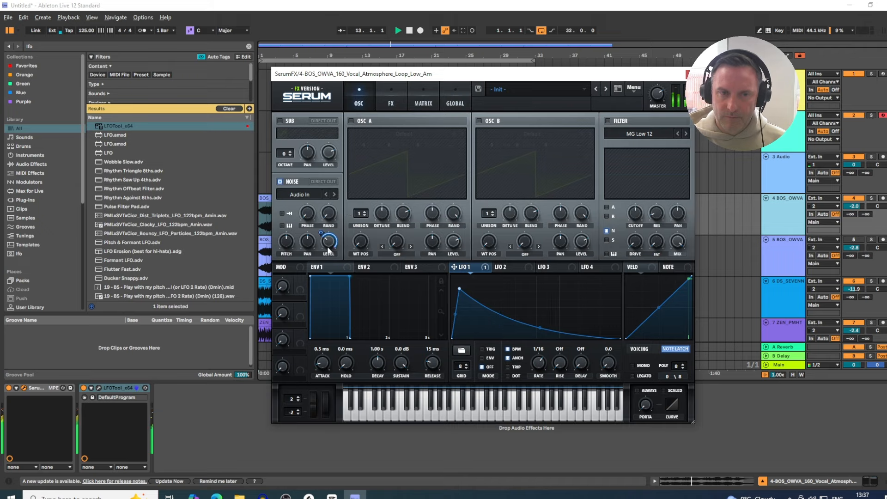
pyautogui.moveTo(329, 239)
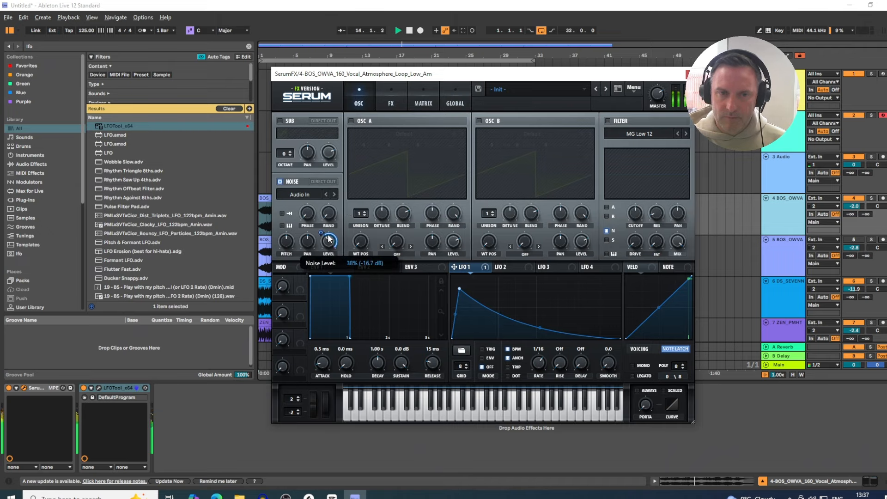
pyautogui.click(688, 74)
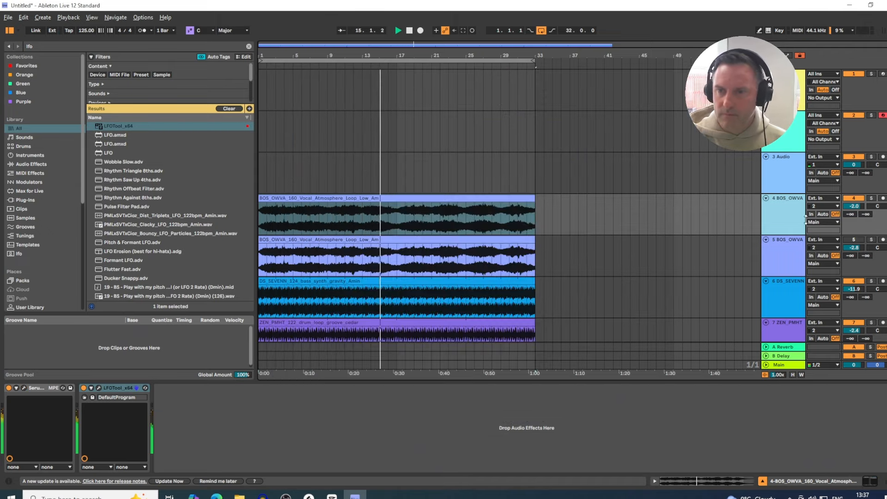
# Step: Switch between the original and duplicated vocal tracks to compare their device chains during playback
pyautogui.click(853, 198)
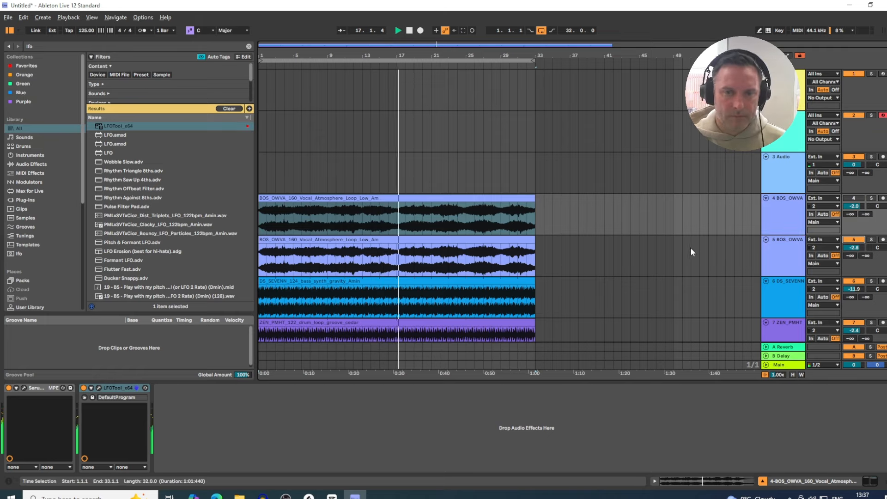
pyautogui.click(794, 214)
pyautogui.click(789, 258)
pyautogui.click(787, 221)
pyautogui.click(786, 252)
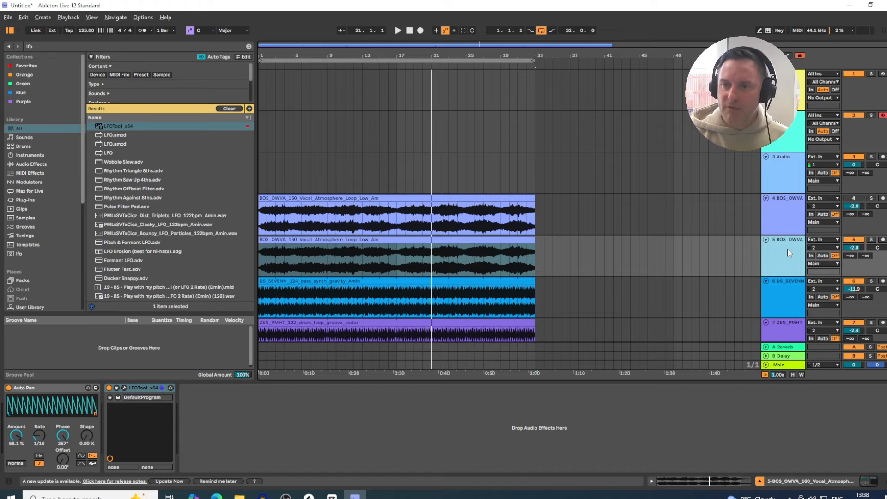
pyautogui.click(781, 209)
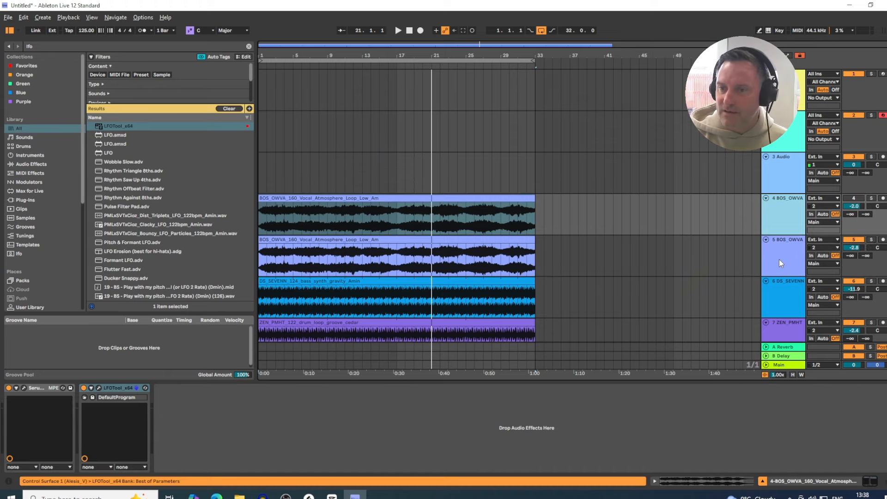
pyautogui.click(778, 259)
pyautogui.click(782, 214)
pyautogui.click(783, 253)
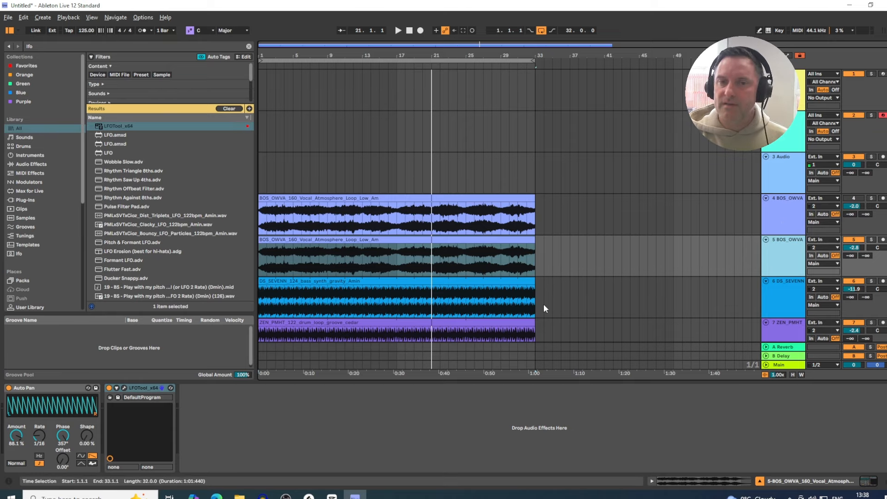
pyautogui.click(782, 205)
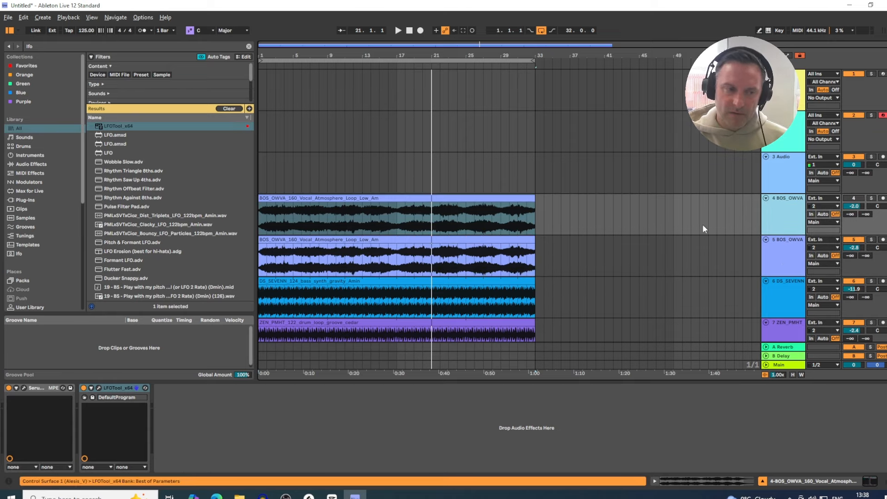
# Step: Reopen SerumFX on the original vocal track for review, then return to the duplicated track
pyautogui.click(23, 387)
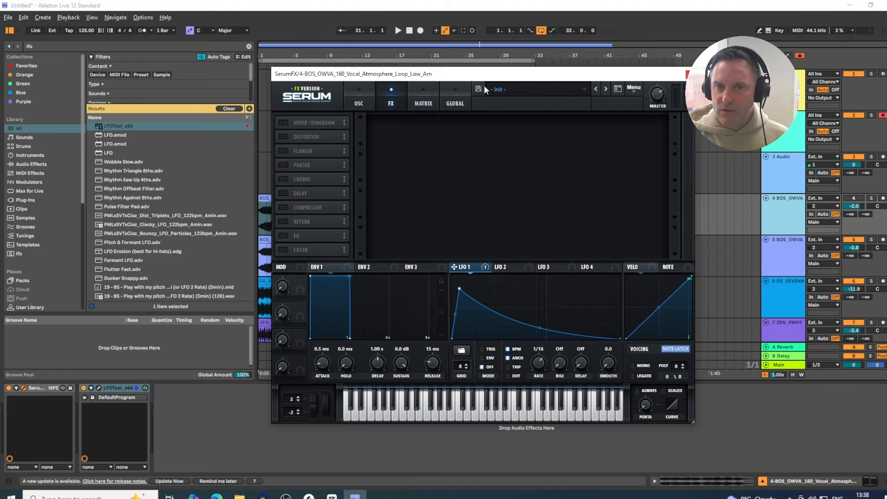
pyautogui.moveTo(484, 75)
pyautogui.mouseDown()
pyautogui.moveTo(517, 95)
pyautogui.moveTo(590, 101)
pyautogui.moveTo(450, 53)
pyautogui.moveTo(429, 104)
pyautogui.moveTo(448, 110)
pyautogui.moveTo(476, 69)
pyautogui.mouseUp()
pyautogui.click(778, 256)
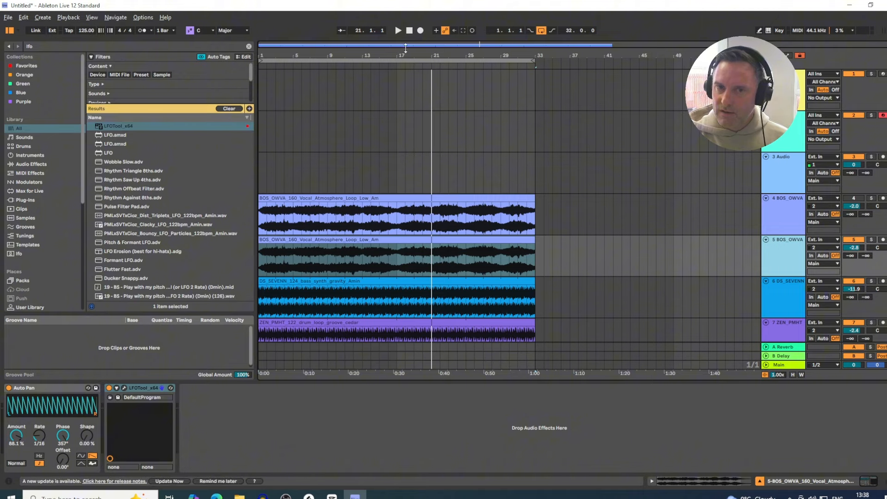
pyautogui.moveTo(391, 57)
pyautogui.mouseDown()
pyautogui.moveTo(393, 65)
pyautogui.moveTo(398, 54)
pyautogui.mouseUp()
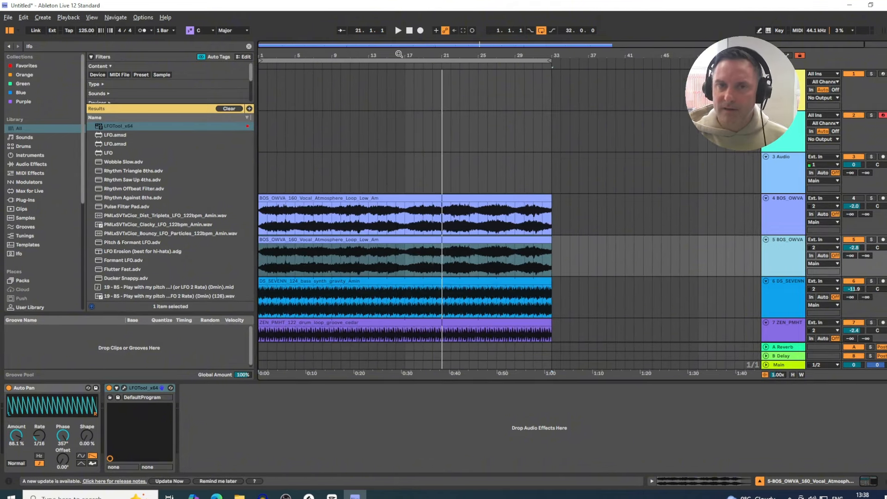